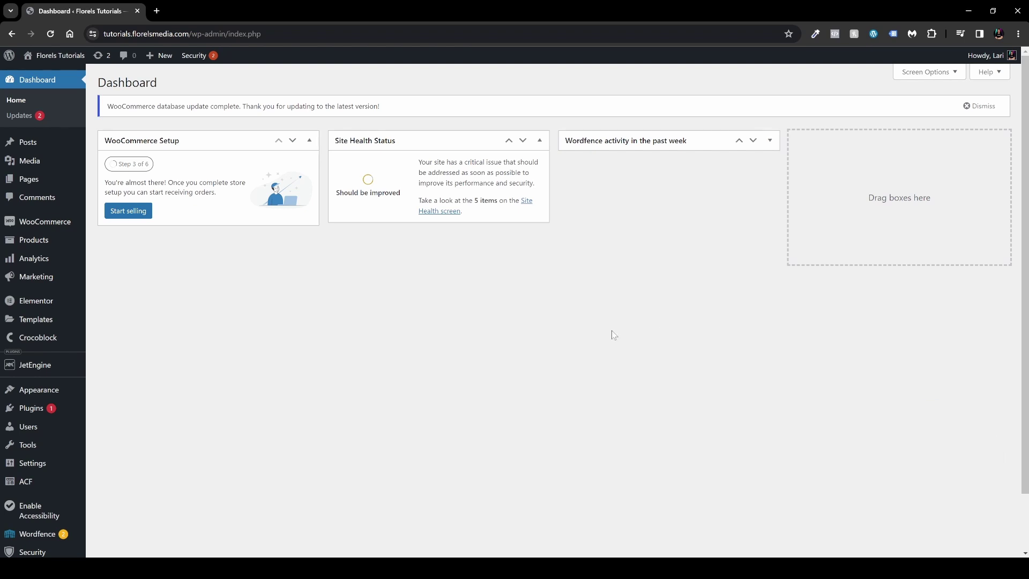
Open the Elementor Saved Templates list from the Templates menu in the admin sidebar.
{"action": "mouse_move", "coordinate": [55, 318]}
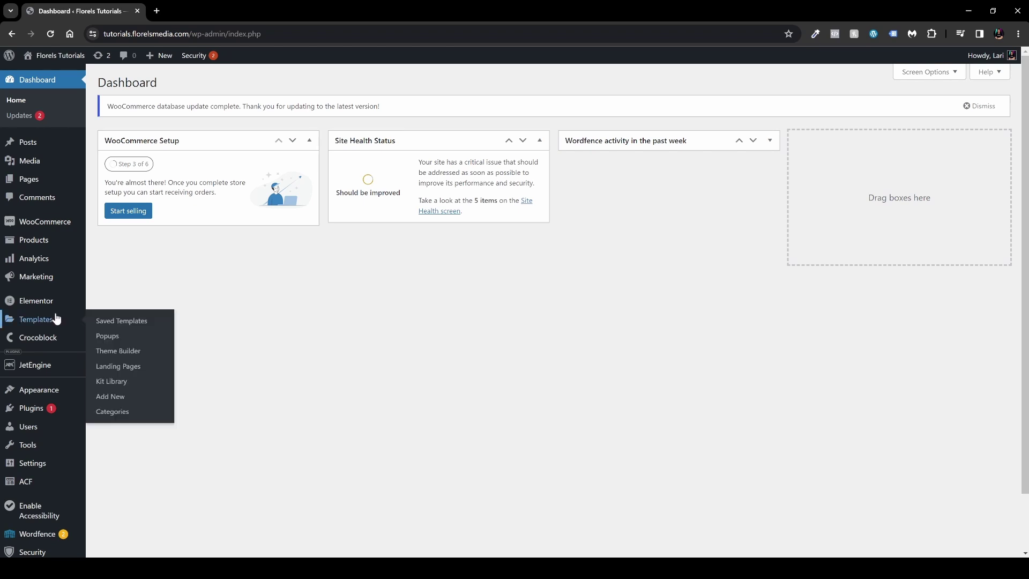
{"action": "left_click", "coordinate": [120, 323]}
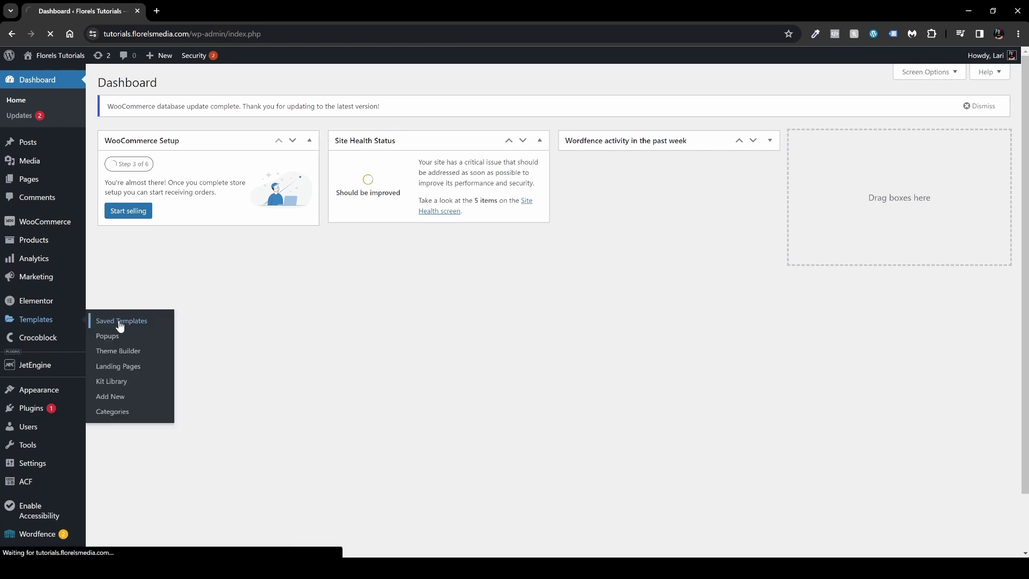
Add a new Single Post type template named 'Single Post Template' and create it.
{"action": "left_click", "coordinate": [226, 77]}
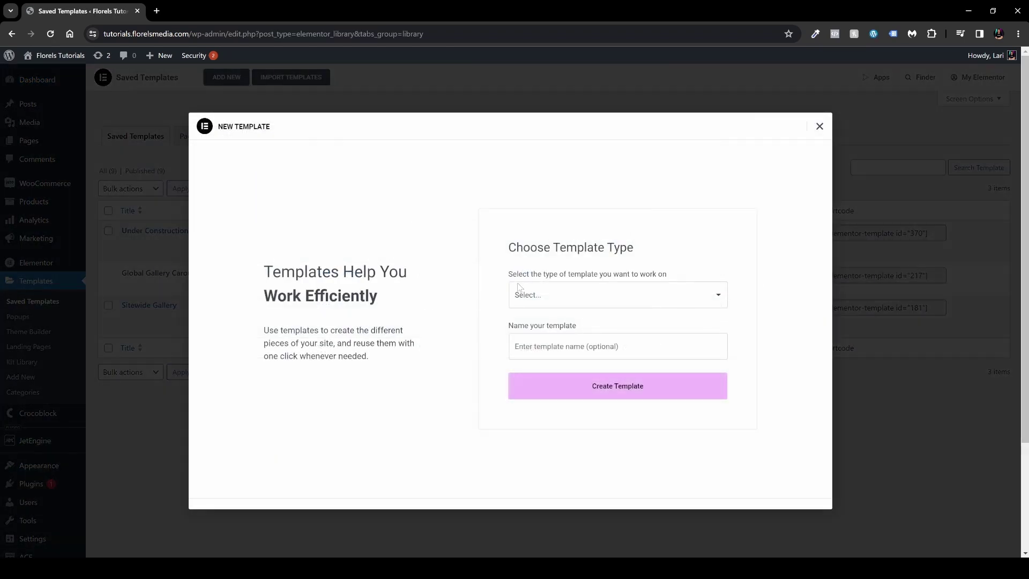
{"action": "left_click", "coordinate": [622, 308]}
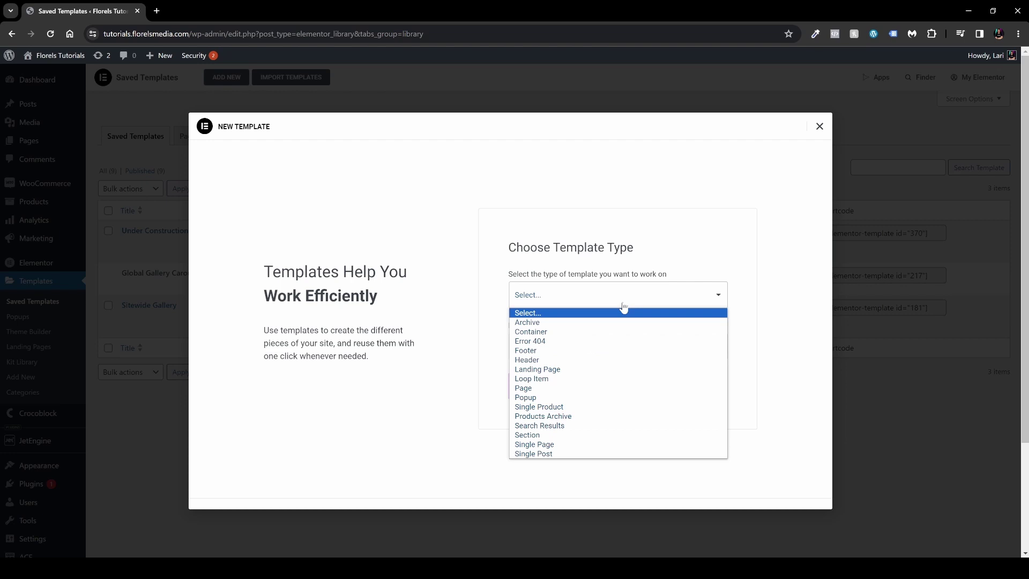
{"action": "left_click", "coordinate": [599, 455]}
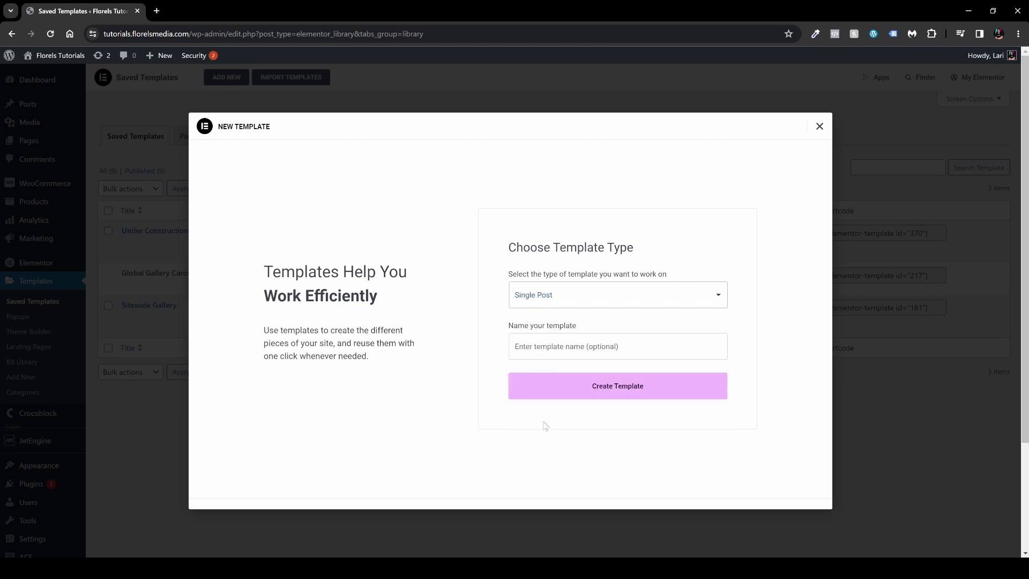
{"action": "key", "text": "Tab"}
{"action": "type", "text": "Single Post Template"}
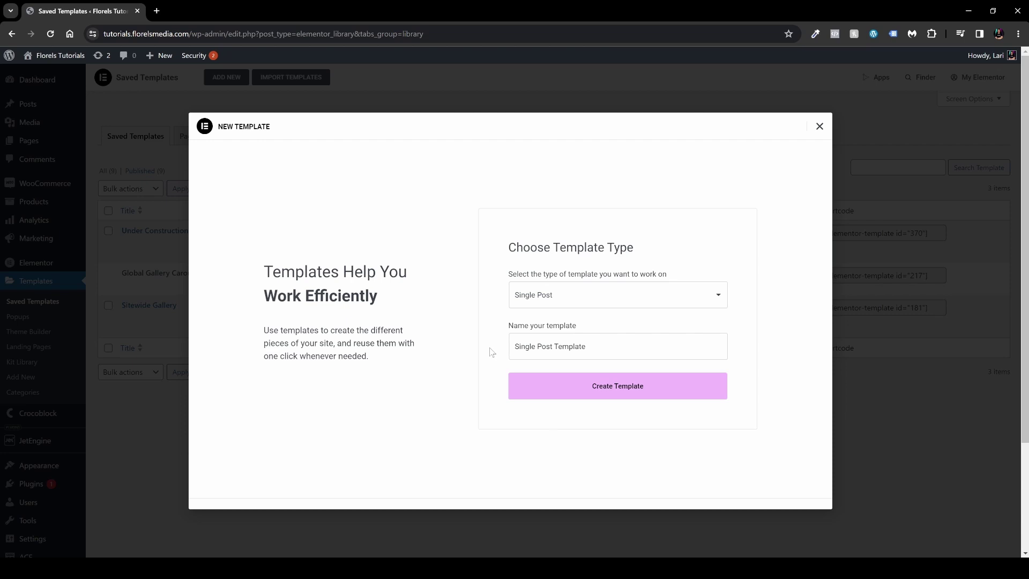
{"action": "left_click", "coordinate": [593, 397]}
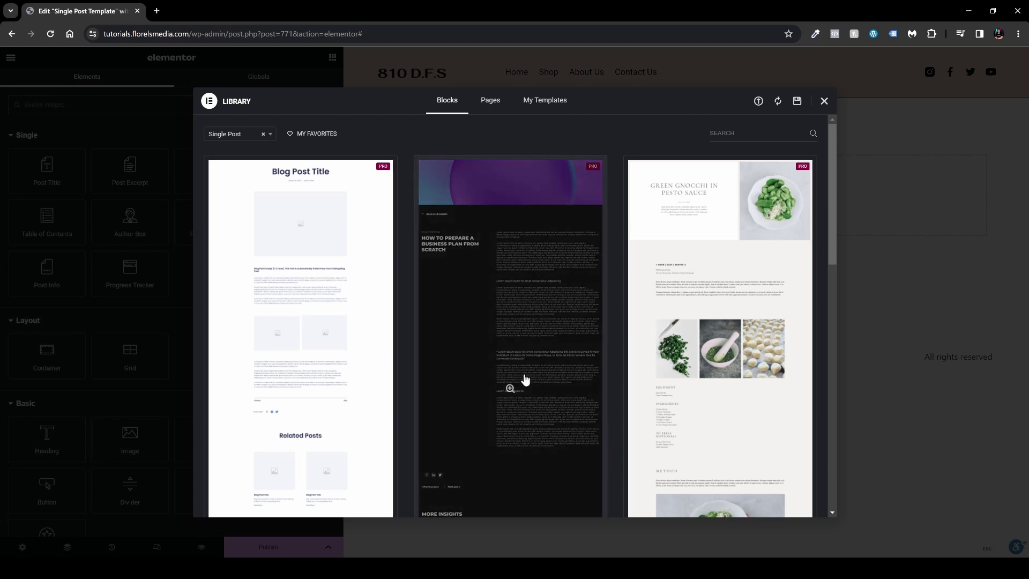
Insert the dark business-plan single post block from the library without applying its settings.
{"action": "scroll", "coordinate": [499, 359], "scroll_direction": "down", "scroll_amount": 4}
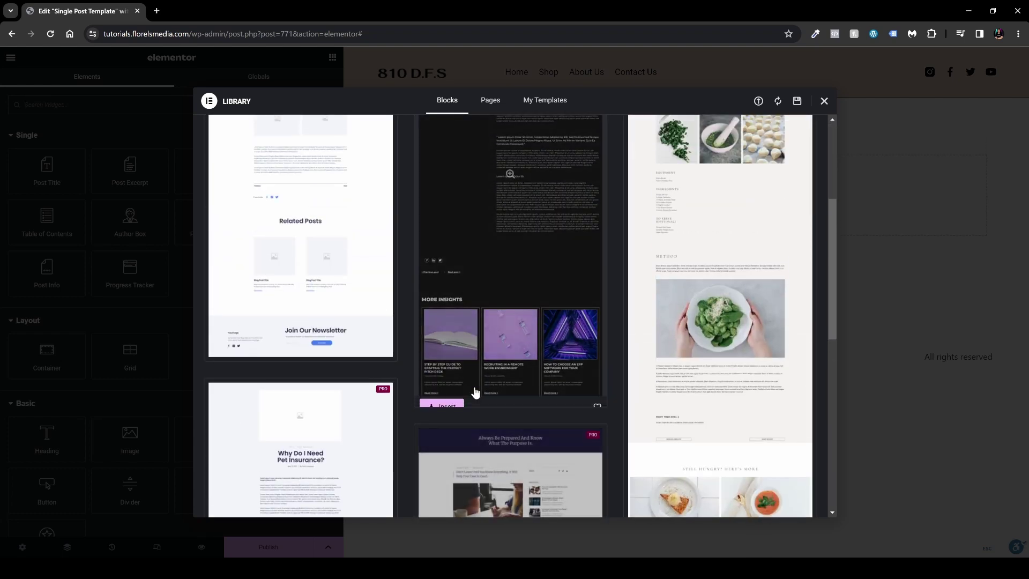
{"action": "left_click", "coordinate": [450, 399]}
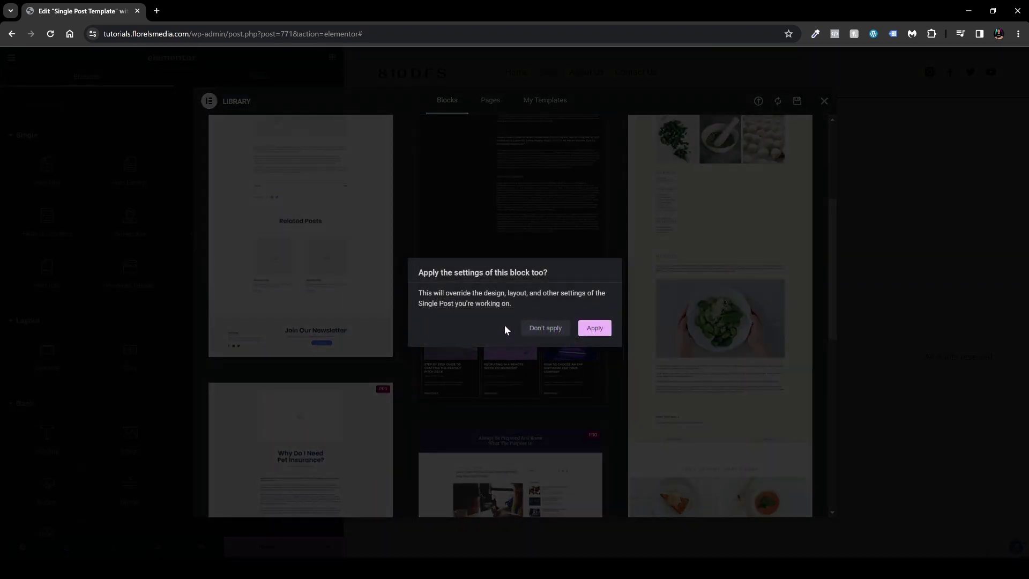
{"action": "left_click", "coordinate": [542, 330]}
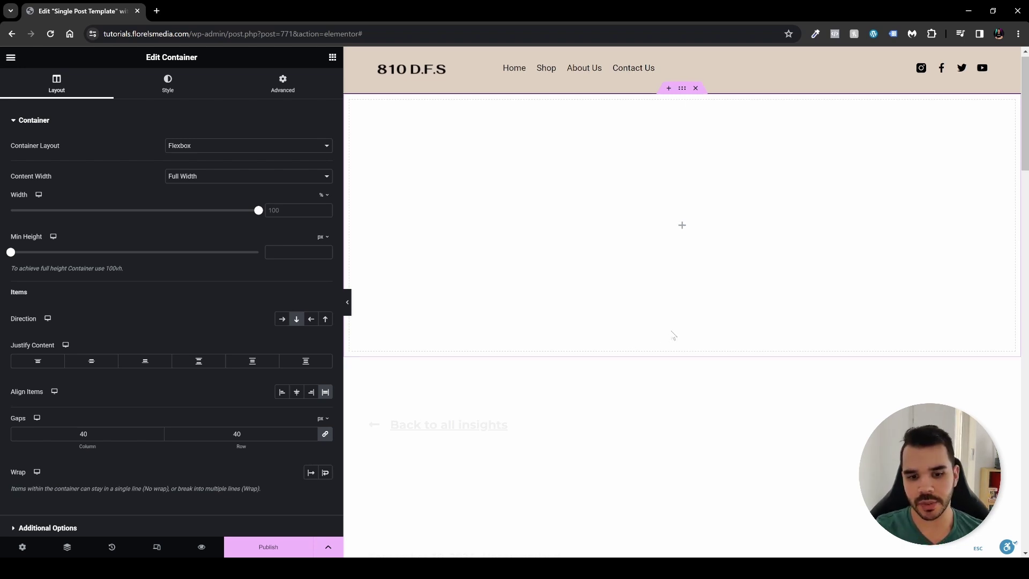
Set the page body background in Page Settings to Classic with a black colour.
{"action": "scroll", "coordinate": [673, 338], "scroll_direction": "down", "scroll_amount": 5}
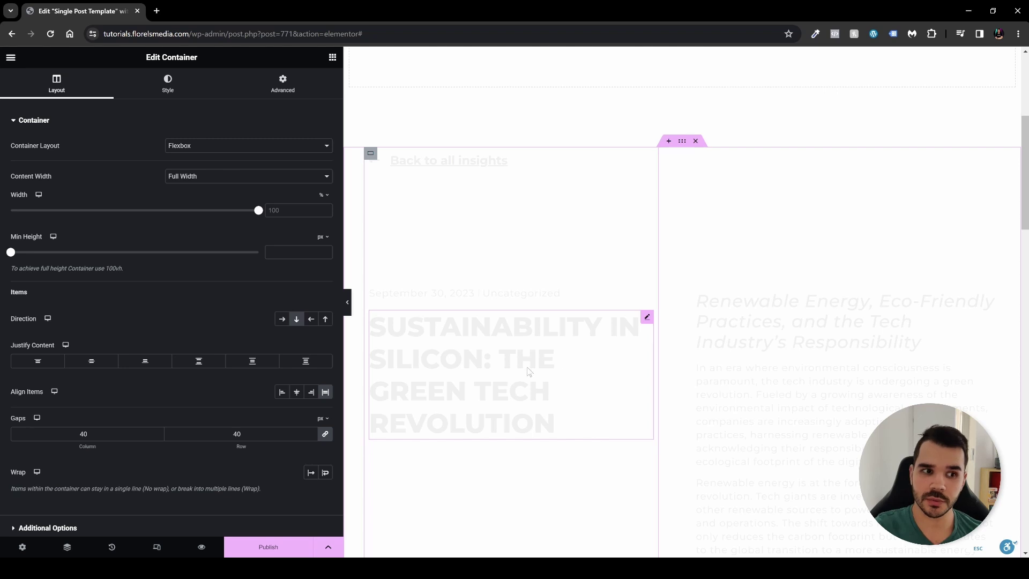
{"action": "left_click", "coordinate": [23, 547]}
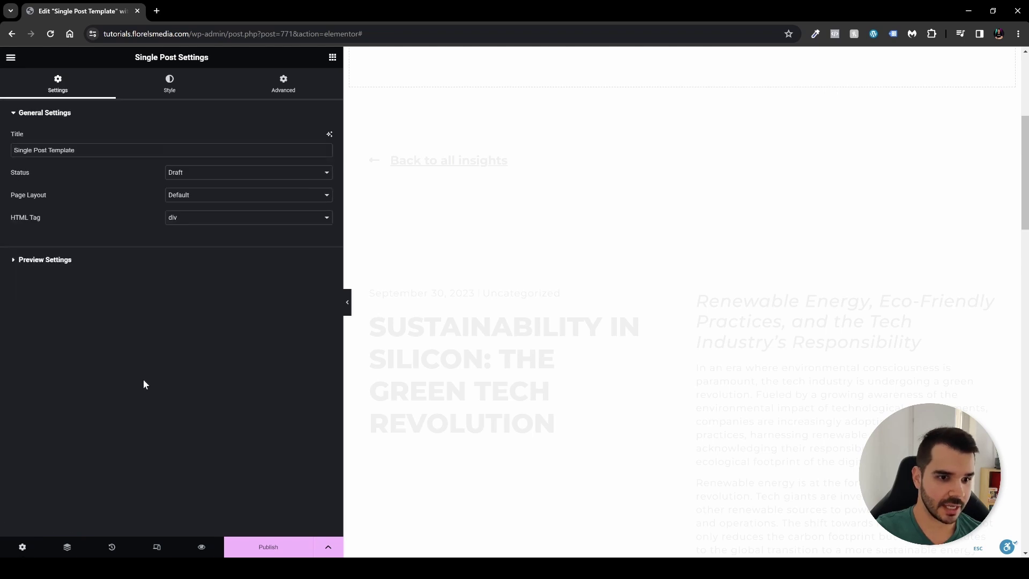
{"action": "left_click", "coordinate": [169, 94]}
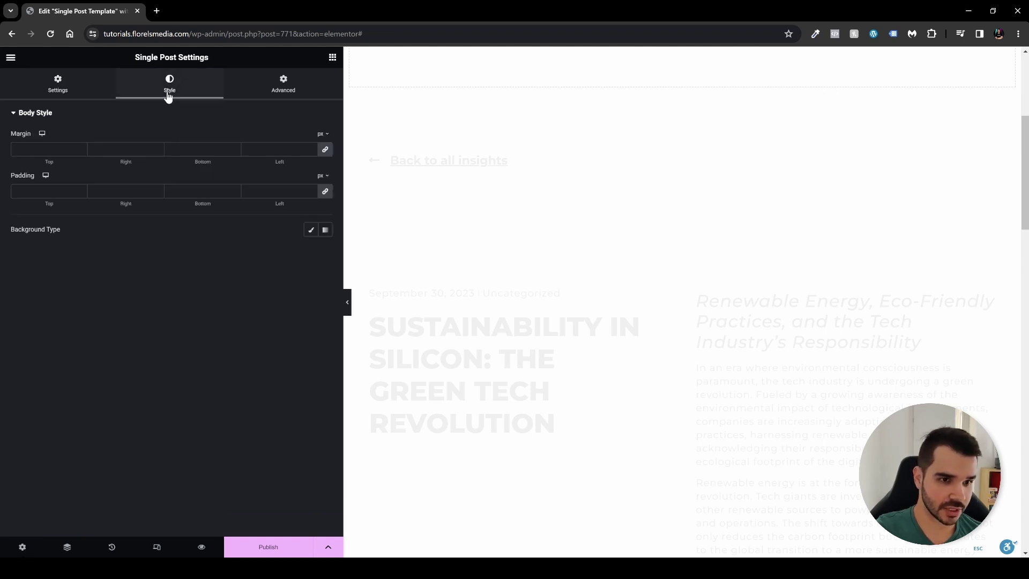
{"action": "left_click", "coordinate": [311, 229]}
{"action": "left_click", "coordinate": [325, 252]}
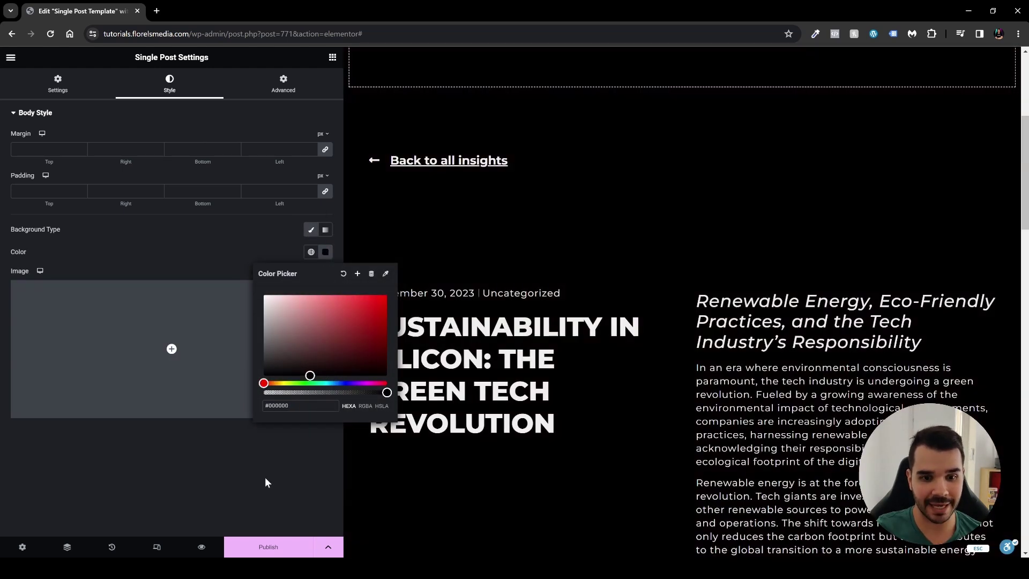
{"action": "left_click", "coordinate": [273, 482]}
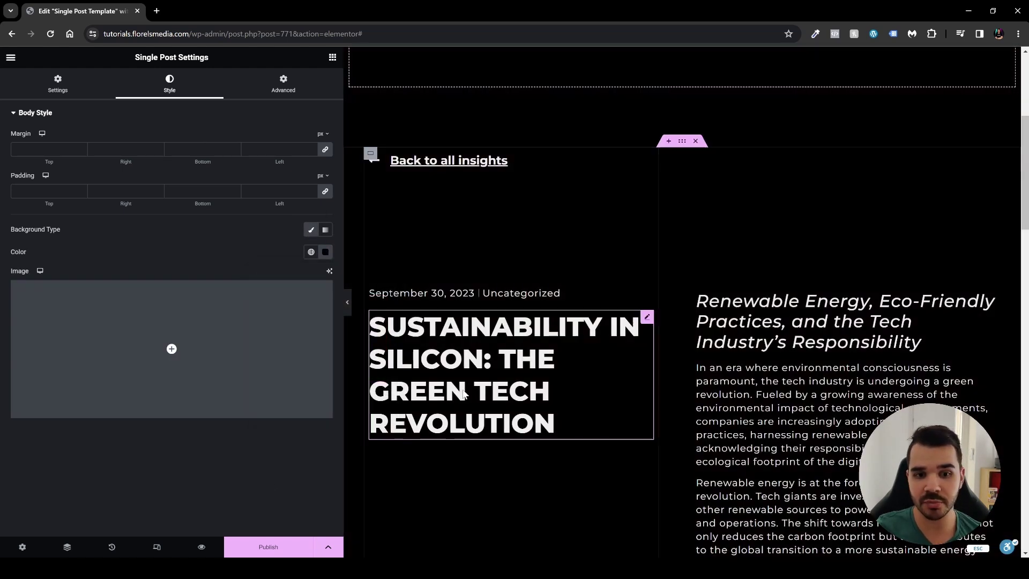
Scroll through the black post layout preview, then return to the widgets panel.
{"action": "scroll", "coordinate": [654, 384], "scroll_direction": "up", "scroll_amount": 3}
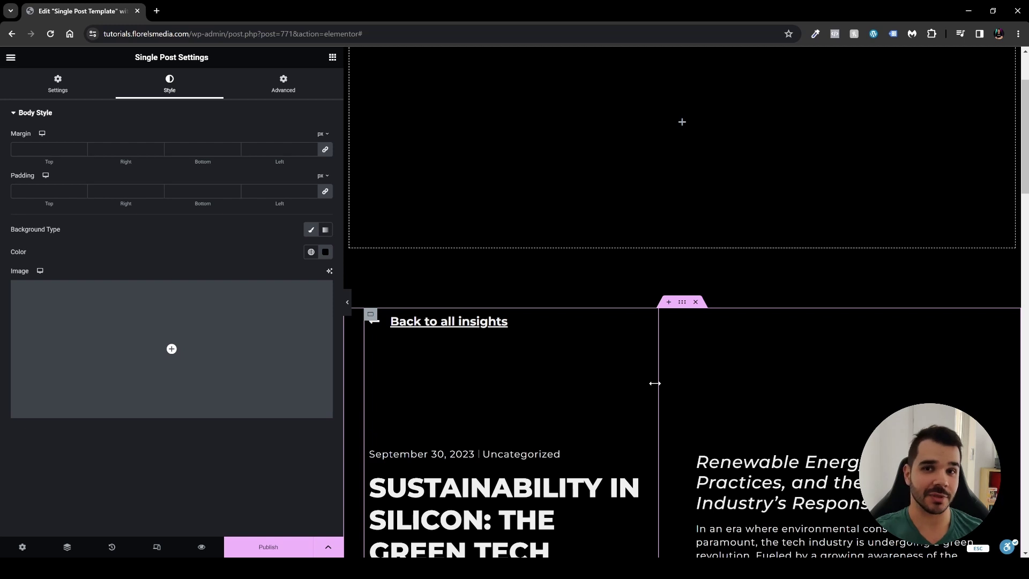
{"action": "scroll", "coordinate": [666, 355], "scroll_direction": "up", "scroll_amount": 2}
{"action": "scroll", "coordinate": [666, 356], "scroll_direction": "down", "scroll_amount": 4}
{"action": "scroll", "coordinate": [667, 355], "scroll_direction": "up", "scroll_amount": 3}
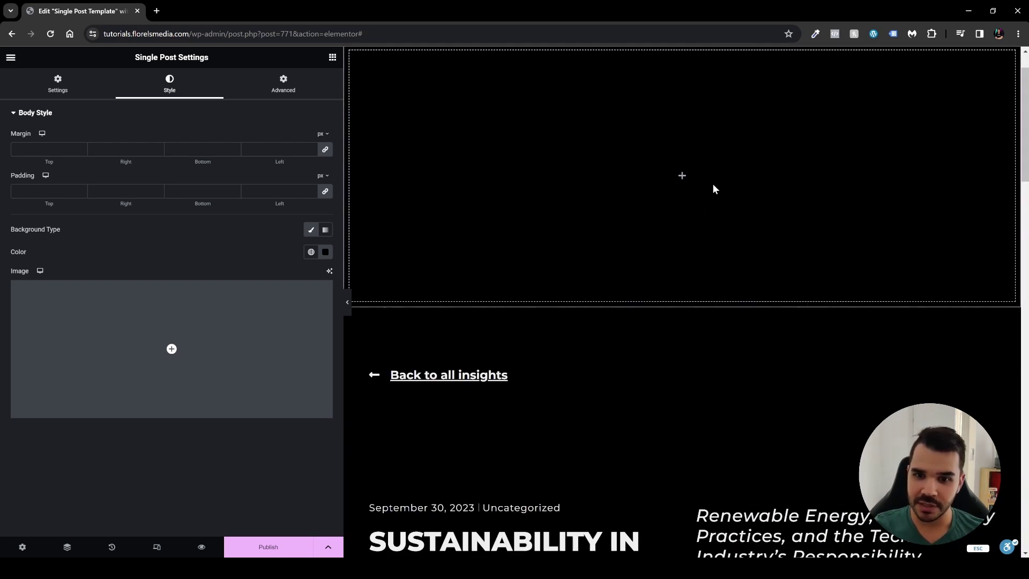
{"action": "scroll", "coordinate": [708, 198], "scroll_direction": "up", "scroll_amount": 1}
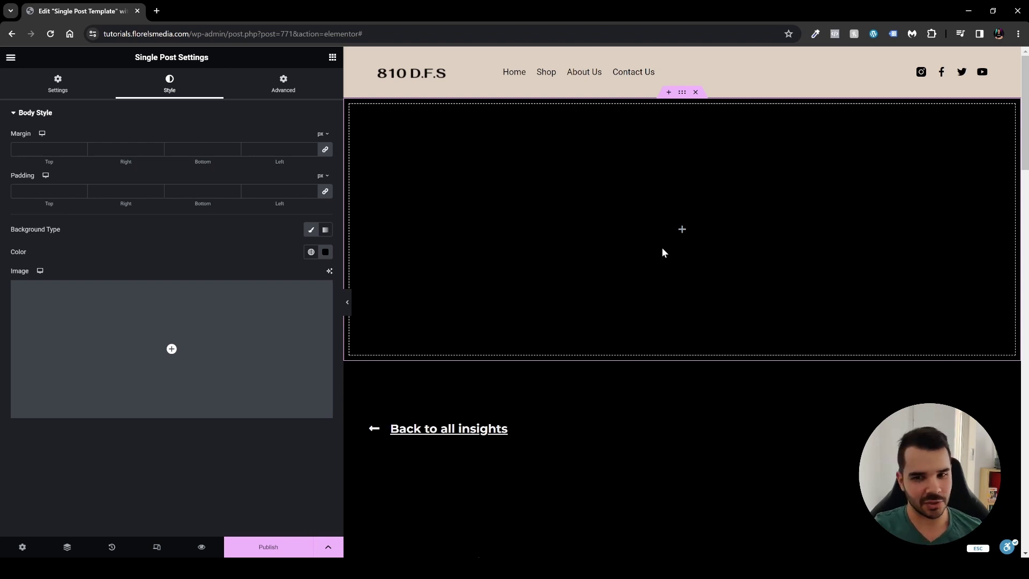
{"action": "scroll", "coordinate": [663, 248], "scroll_direction": "down", "scroll_amount": 7}
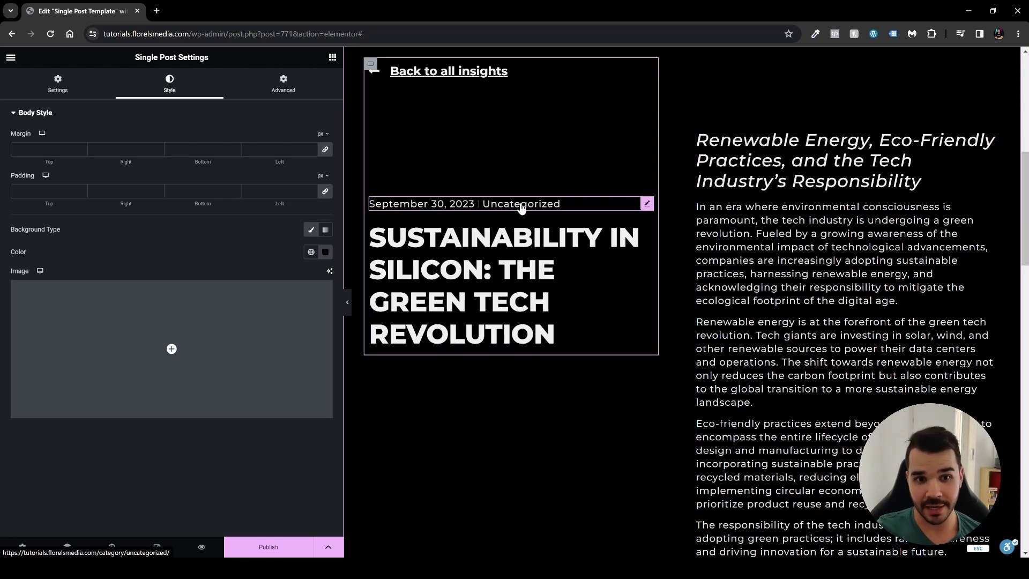
{"action": "scroll", "coordinate": [648, 170], "scroll_direction": "down", "scroll_amount": 5}
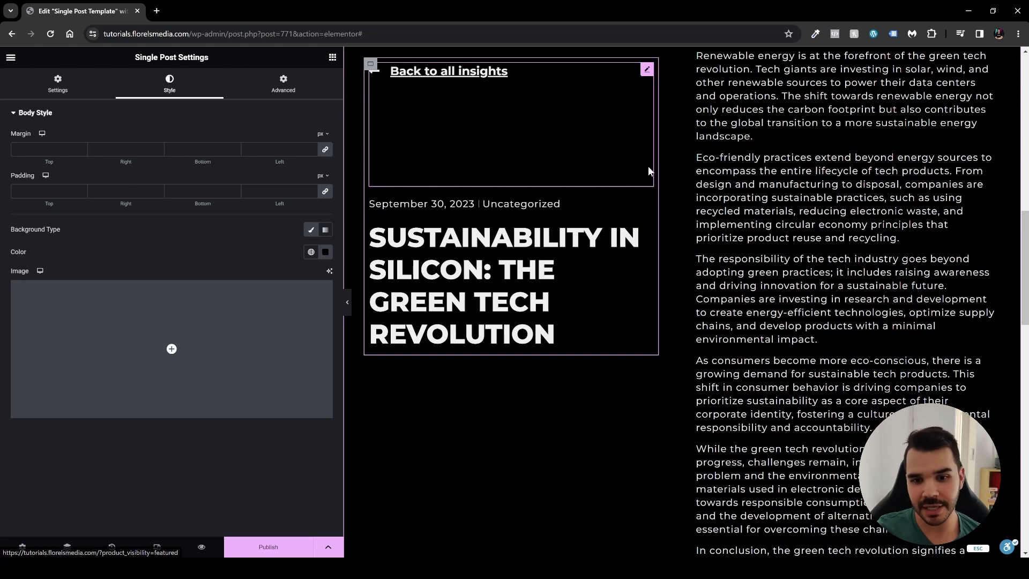
{"action": "scroll", "coordinate": [648, 171], "scroll_direction": "down", "scroll_amount": 7}
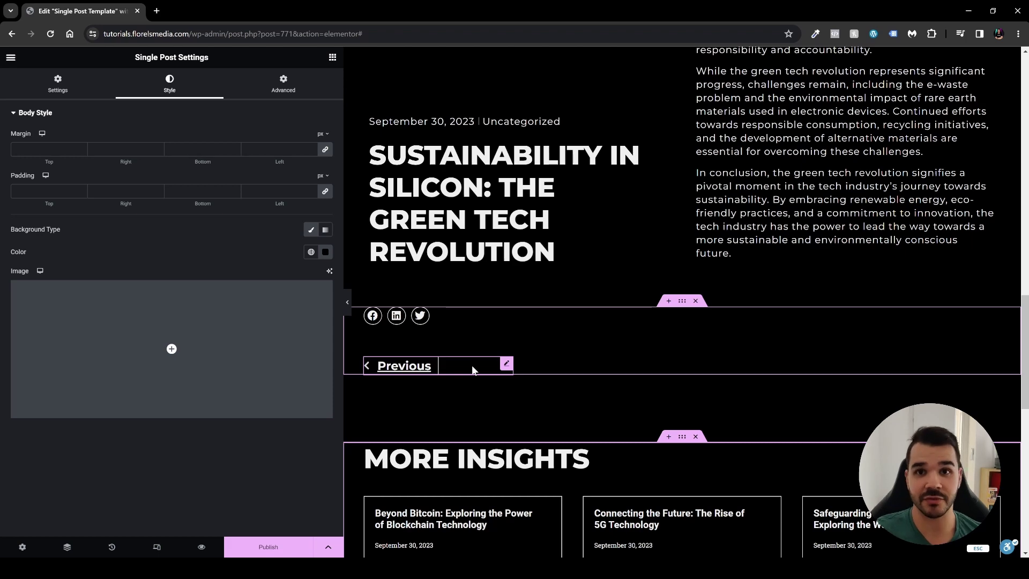
{"action": "scroll", "coordinate": [566, 352], "scroll_direction": "down", "scroll_amount": 4}
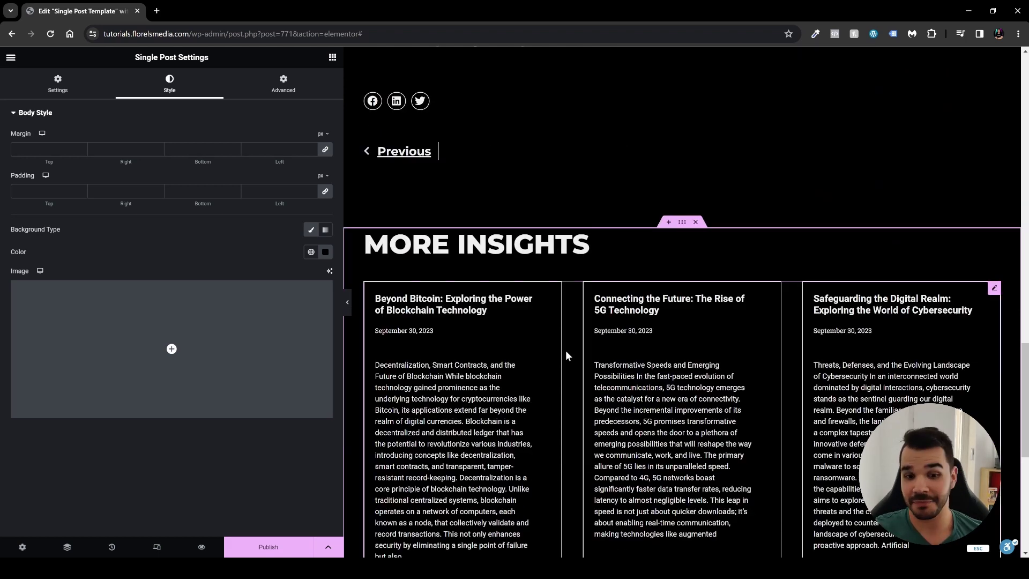
{"action": "scroll", "coordinate": [558, 330], "scroll_direction": "down", "scroll_amount": 3}
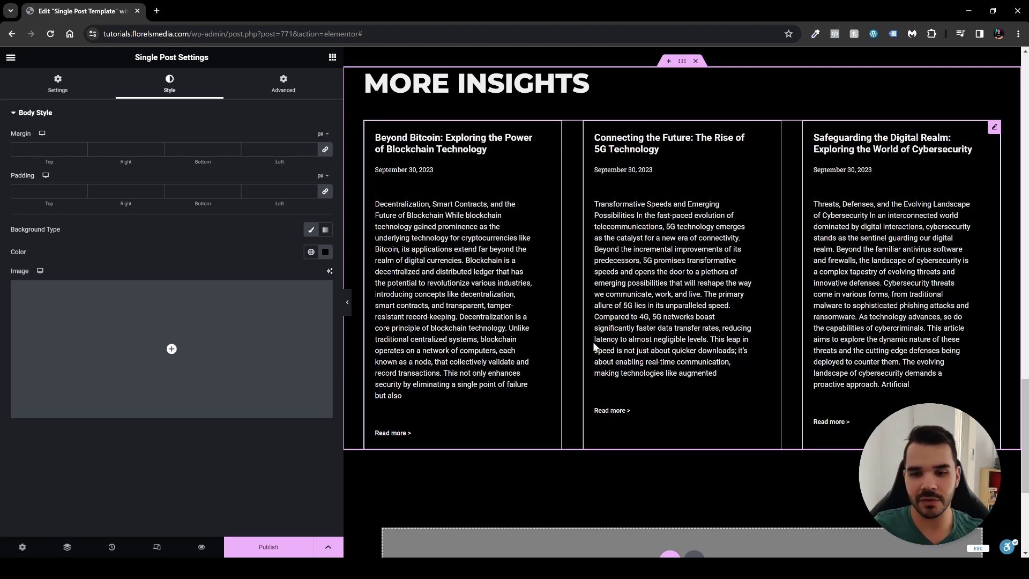
{"action": "scroll", "coordinate": [745, 362], "scroll_direction": "up", "scroll_amount": 6}
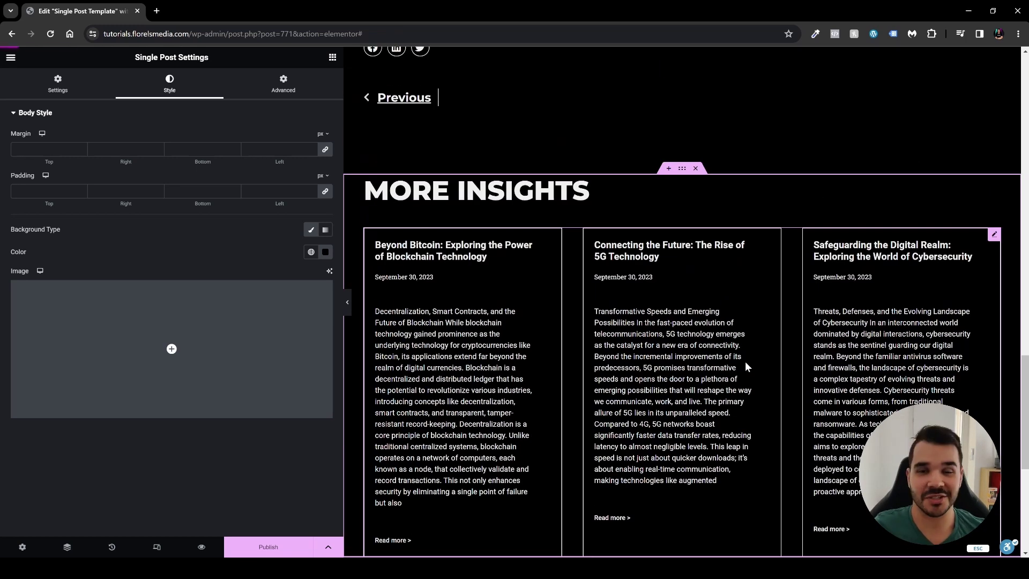
{"action": "scroll", "coordinate": [745, 361], "scroll_direction": "up", "scroll_amount": 8}
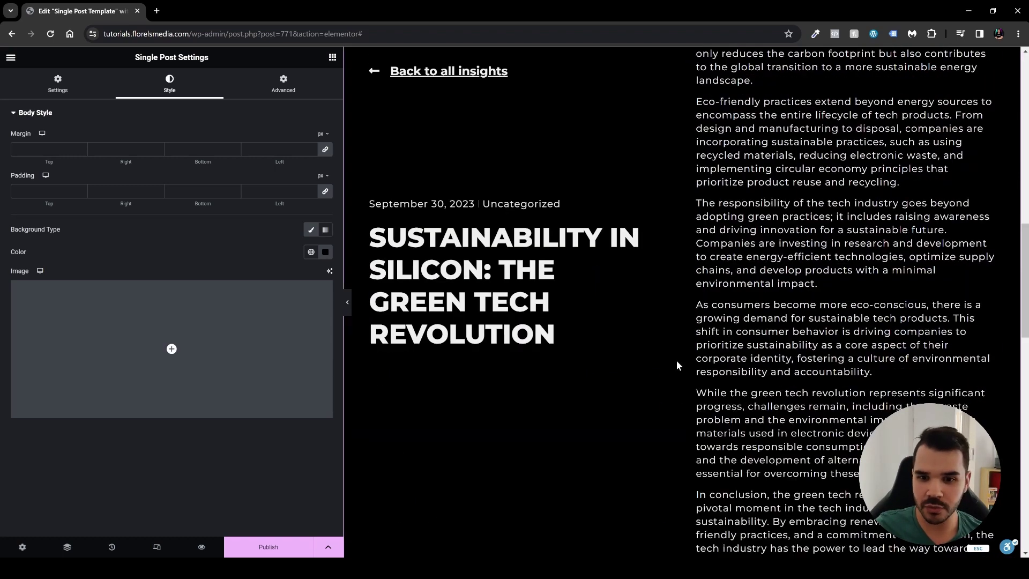
{"action": "scroll", "coordinate": [677, 359], "scroll_direction": "up", "scroll_amount": 2}
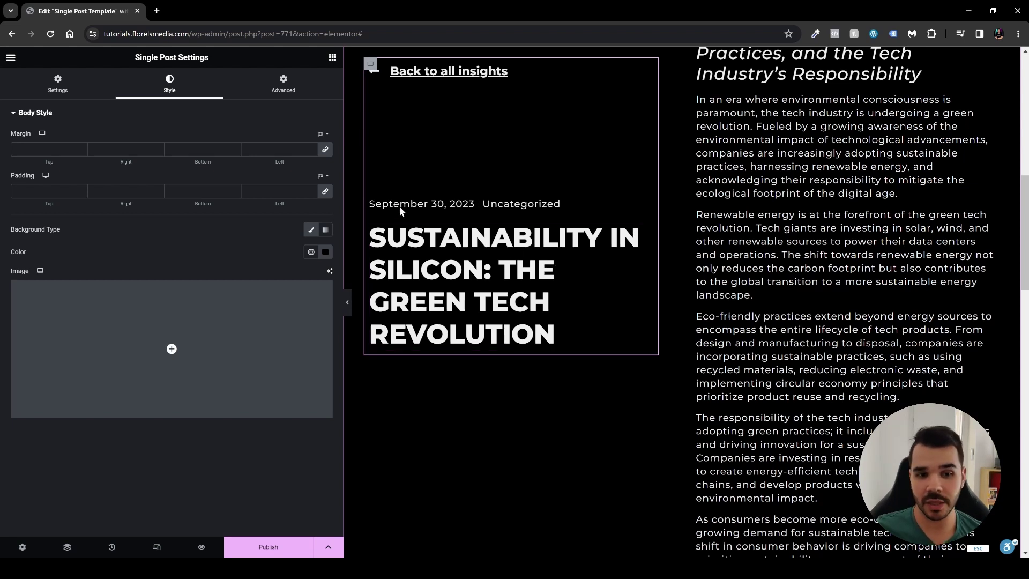
{"action": "left_click", "coordinate": [332, 58]}
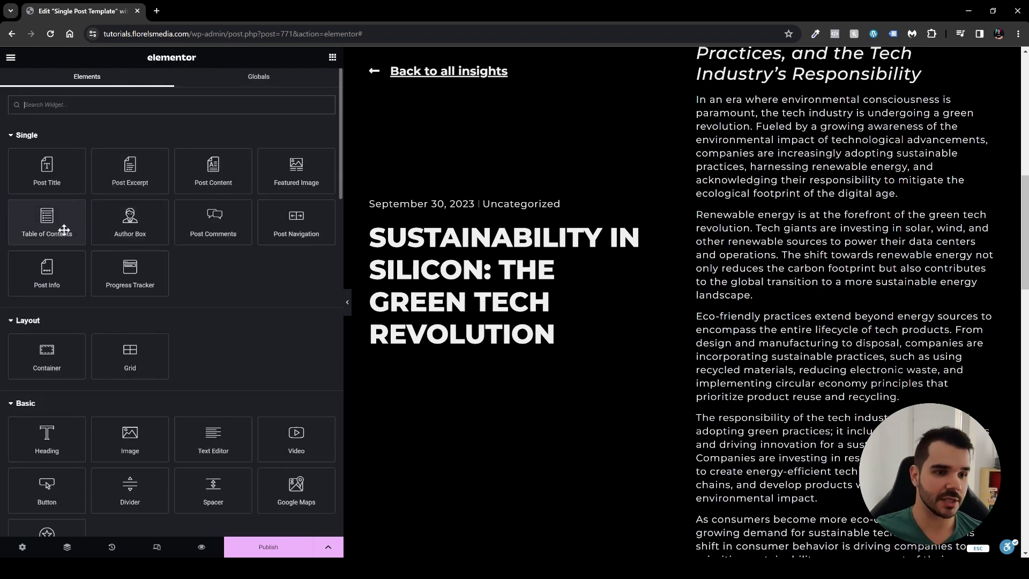
Place a Table of Contents widget on the canvas directly below the post title.
{"action": "left_click_drag", "start_coordinate": [52, 227], "coordinate": [453, 308]}
{"action": "scroll", "coordinate": [509, 335], "scroll_direction": "down", "scroll_amount": 1}
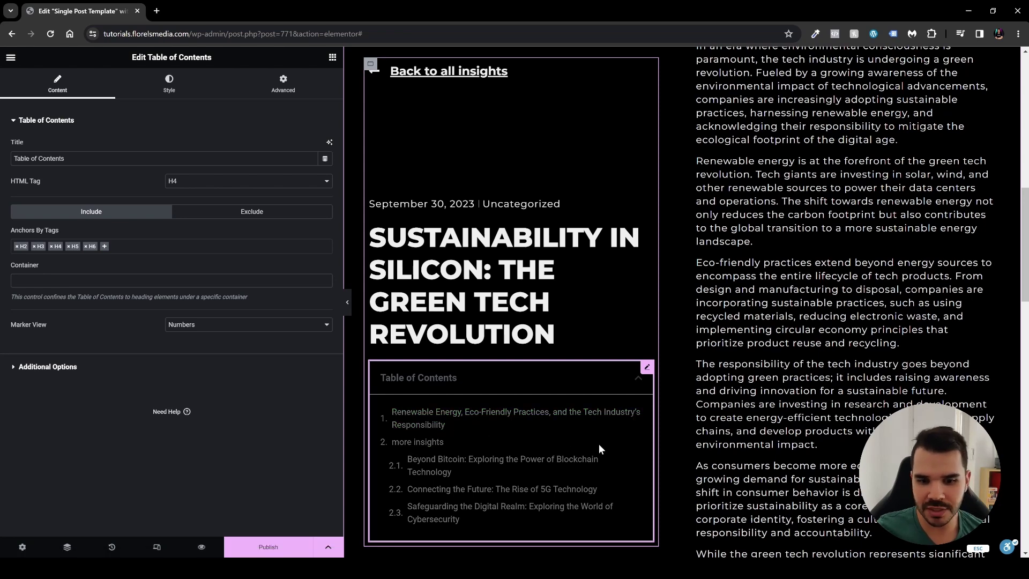
Open the Table of Contents Style tab and check the header text colour, leaving it unchanged.
{"action": "left_click", "coordinate": [173, 89]}
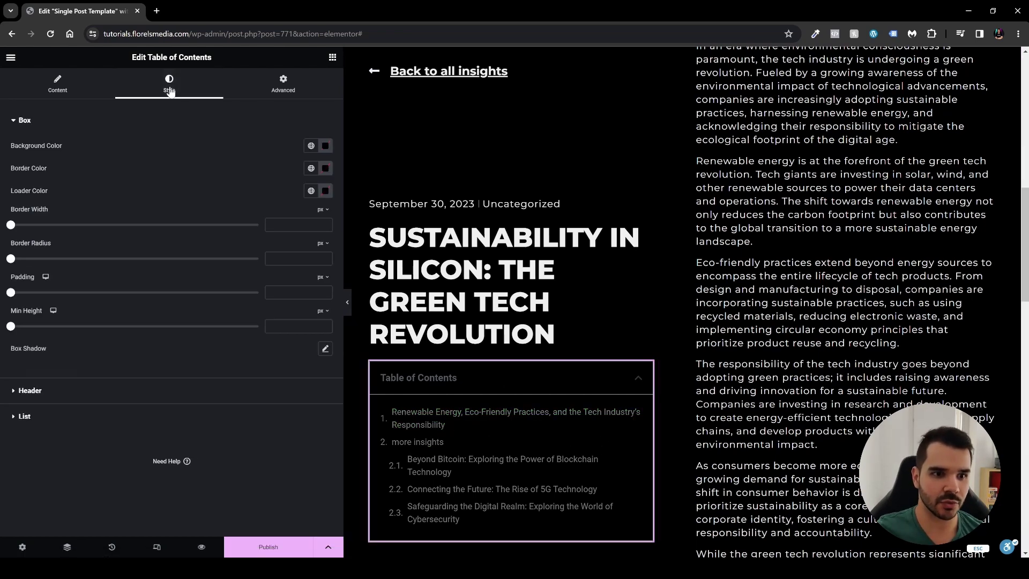
{"action": "left_click", "coordinate": [30, 452]}
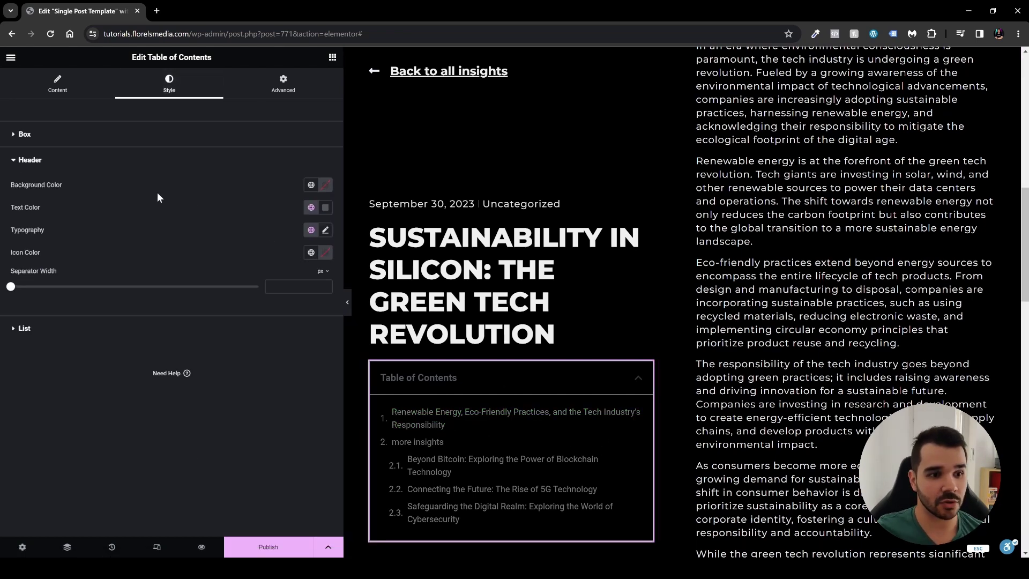
{"action": "left_click", "coordinate": [325, 208]}
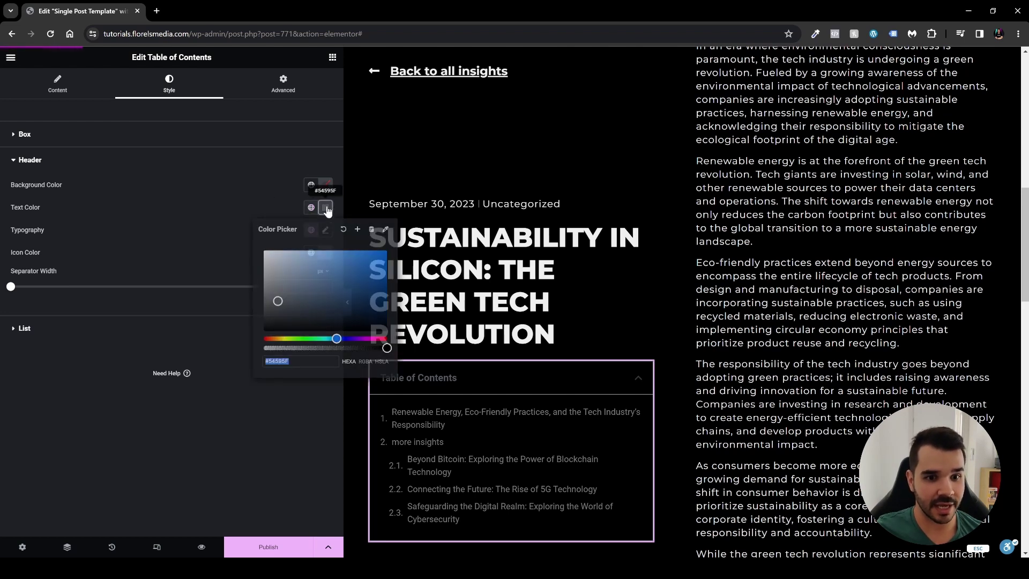
{"action": "left_click", "coordinate": [249, 246]}
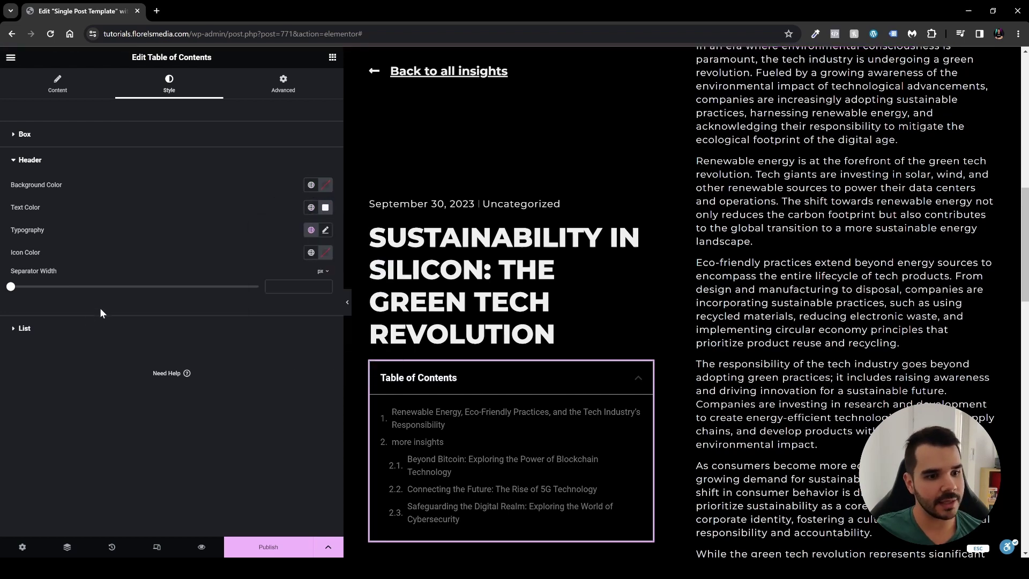
Set the list text colour to white (#FFFFFF) for both Normal and Active states.
{"action": "left_click", "coordinate": [73, 329]}
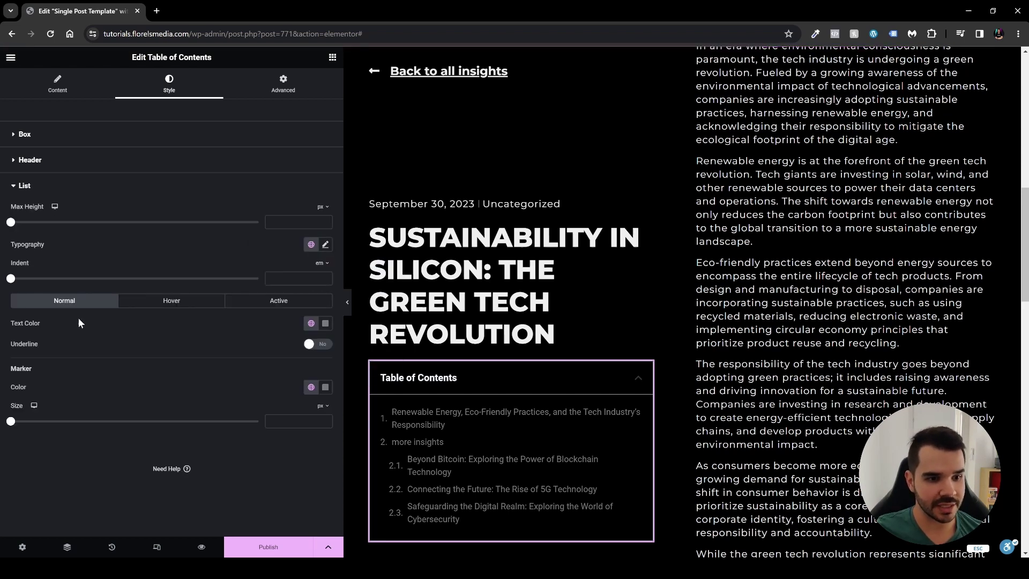
{"action": "left_click", "coordinate": [325, 323]}
{"action": "left_click_drag", "start_coordinate": [270, 366], "coordinate": [252, 358]}
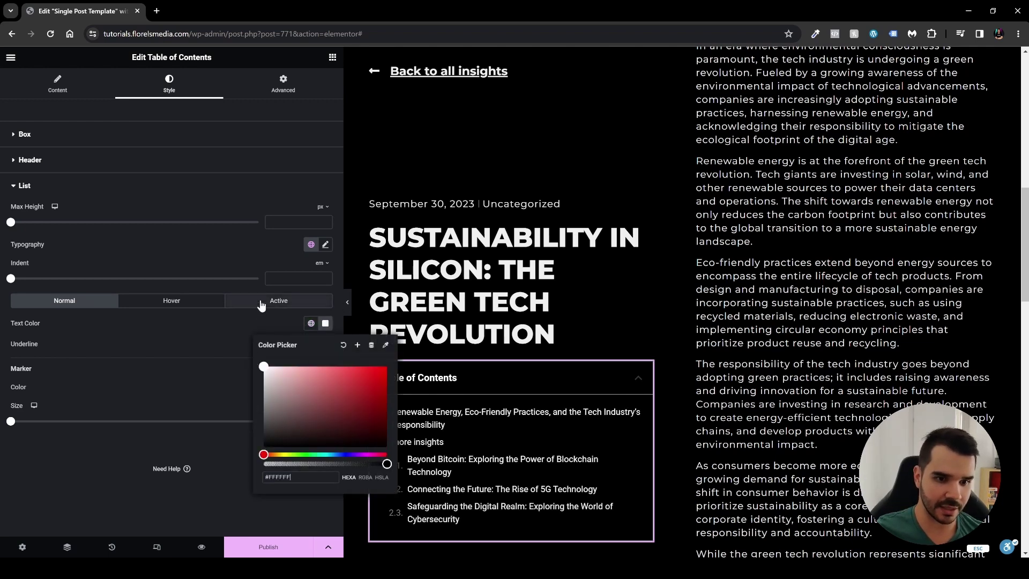
{"action": "left_click", "coordinate": [284, 301]}
{"action": "left_click", "coordinate": [325, 324]}
{"action": "left_click_drag", "start_coordinate": [265, 364], "coordinate": [248, 354]}
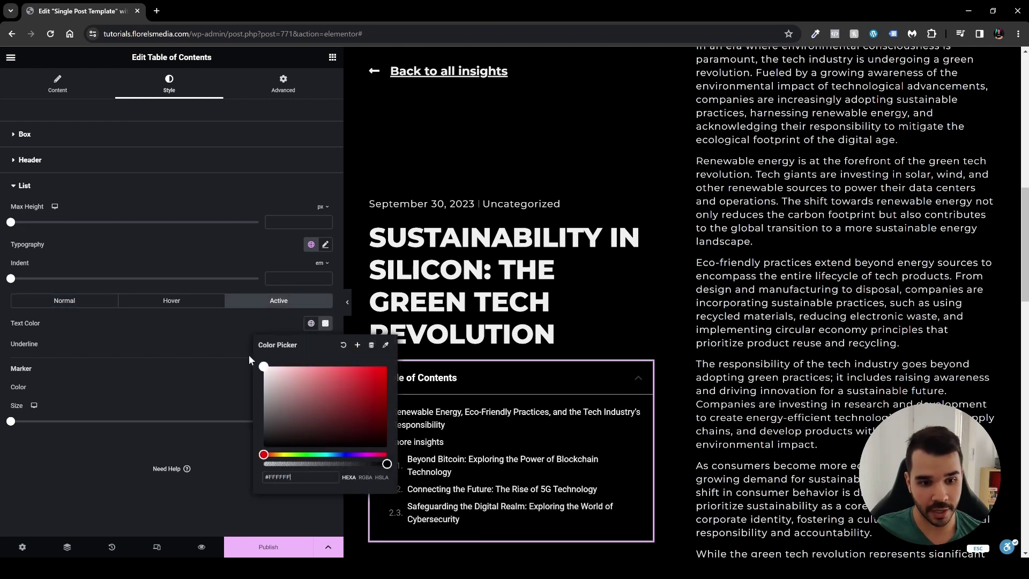
{"action": "left_click", "coordinate": [227, 328]}
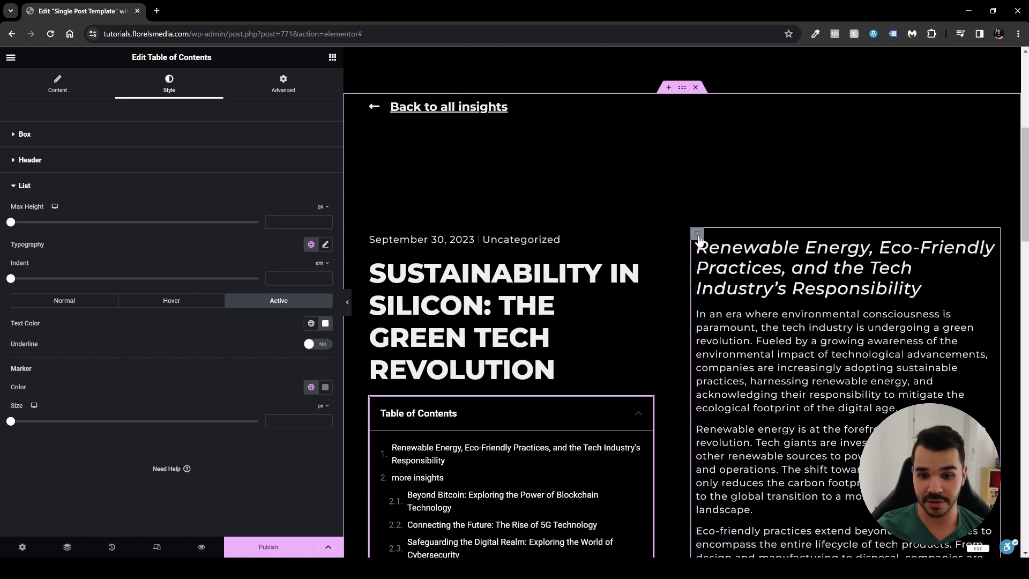
{"action": "scroll", "coordinate": [673, 346], "scroll_direction": "down", "scroll_amount": 1}
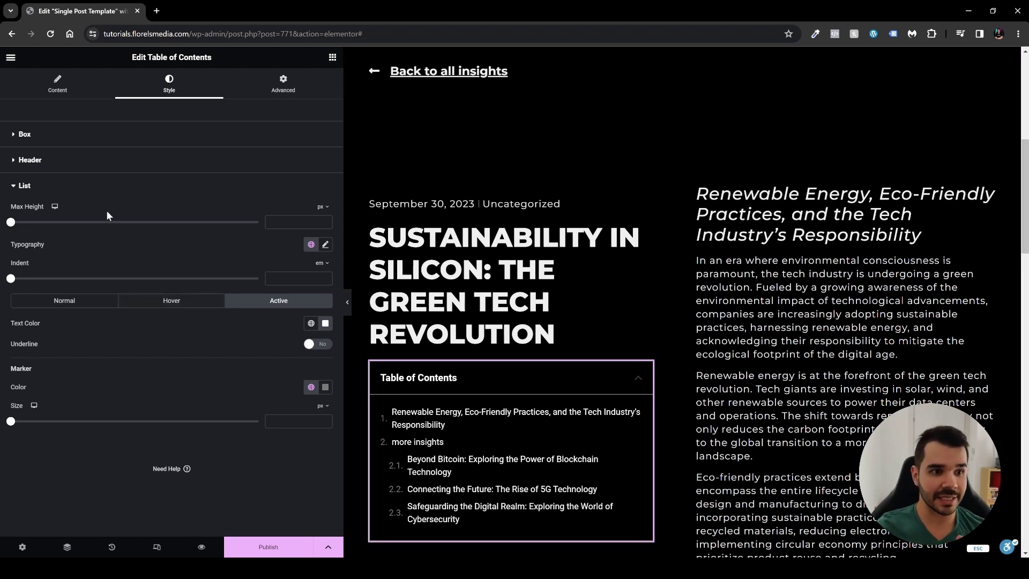
Enter 'main' in the Table of Contents Container field on the Content tab.
{"action": "left_click", "coordinate": [49, 90]}
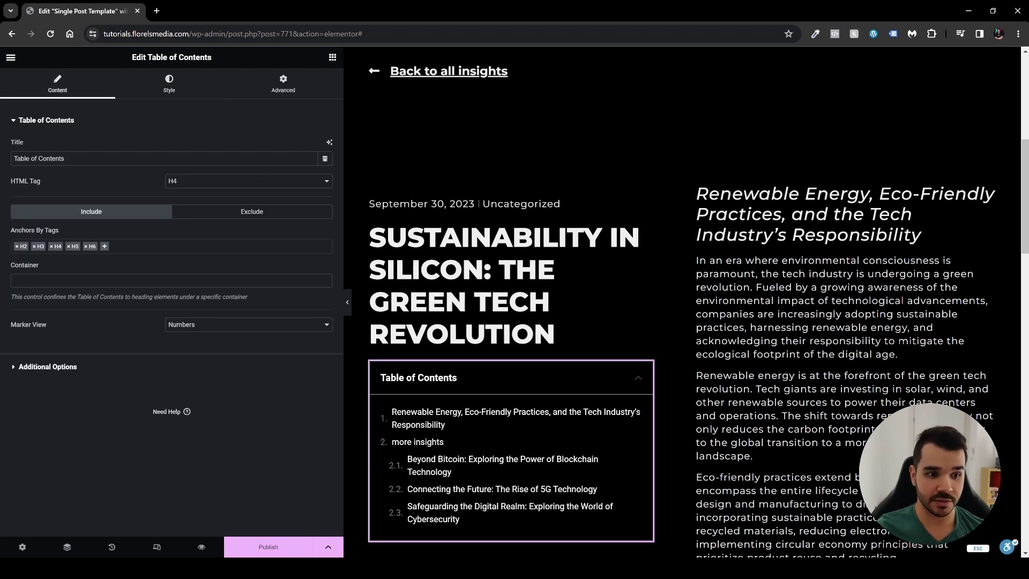
{"action": "left_click", "coordinate": [17, 280]}
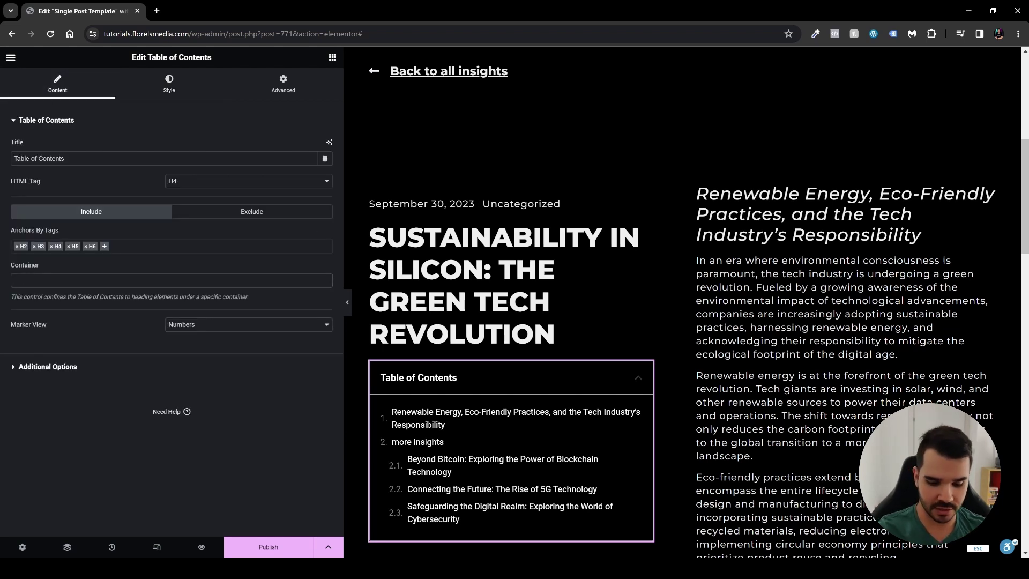
{"action": "type", "text": "main"}
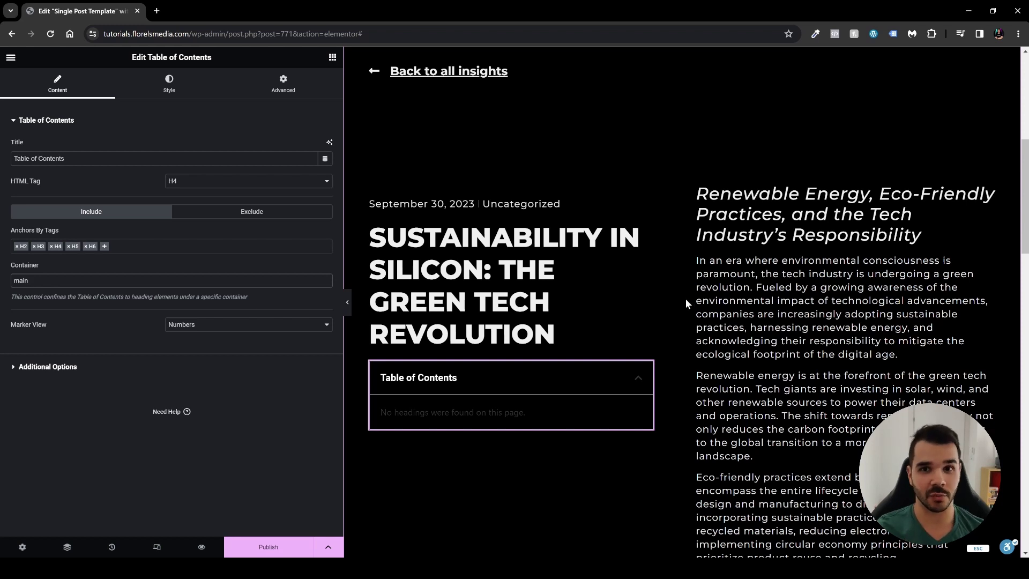
Set the post content column container's HTML Tag to main, then start publishing.
{"action": "left_click", "coordinate": [697, 180]}
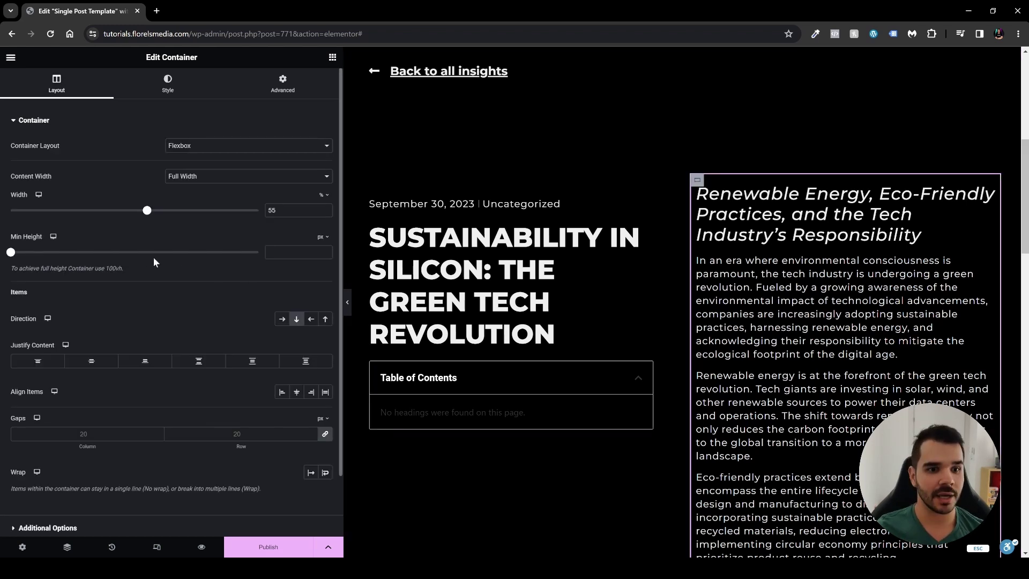
{"action": "scroll", "coordinate": [154, 261], "scroll_direction": "down", "scroll_amount": 2}
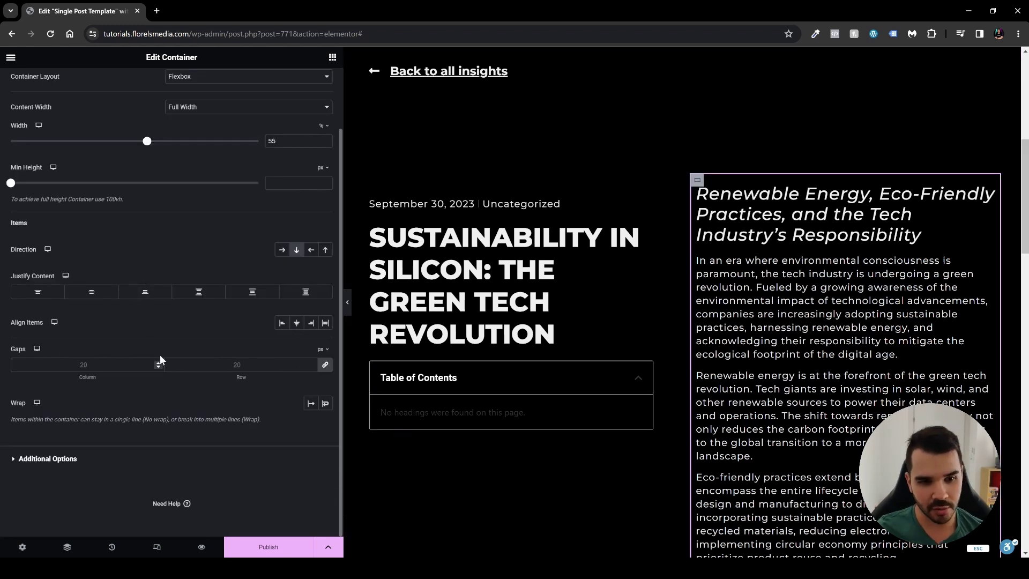
{"action": "left_click", "coordinate": [42, 461]}
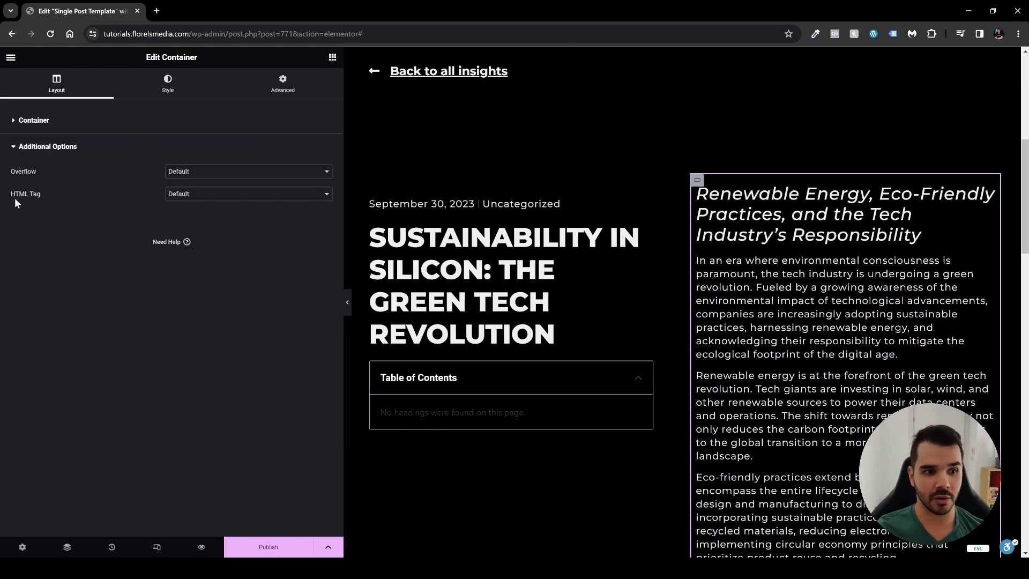
{"action": "left_click", "coordinate": [202, 201]}
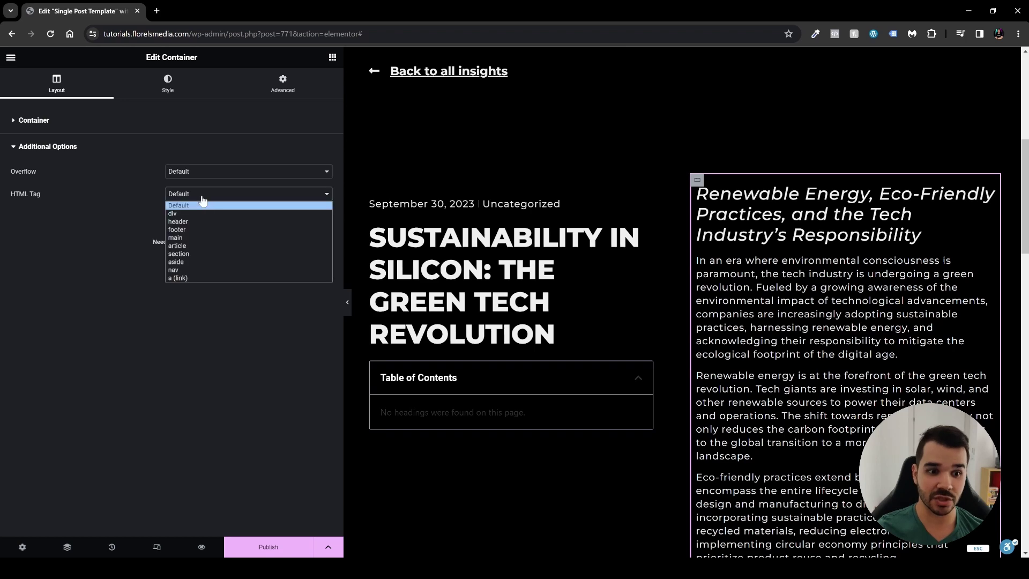
{"action": "left_click", "coordinate": [200, 239]}
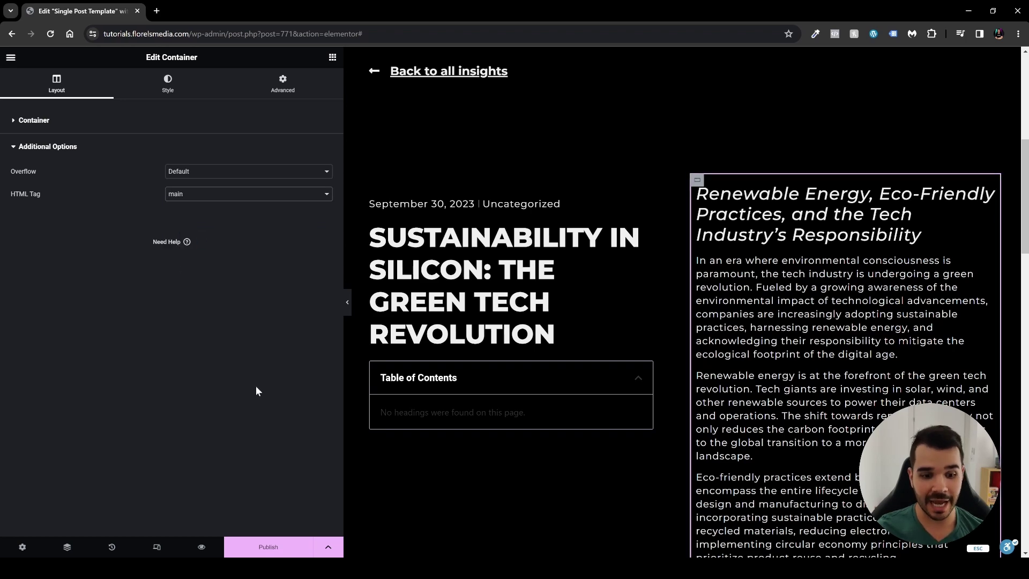
{"action": "left_click", "coordinate": [275, 545]}
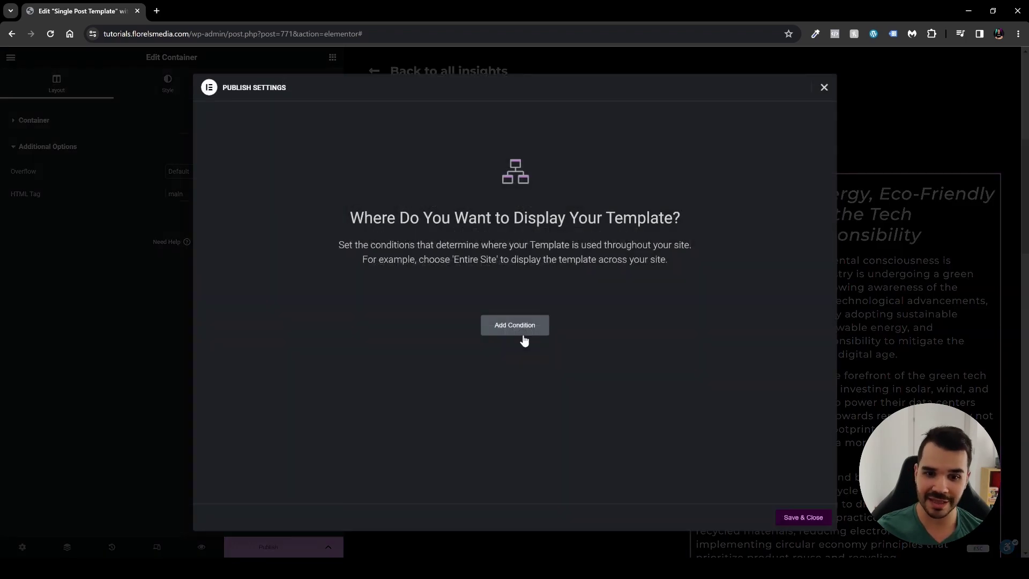
Add an Include All Singular condition, save and publish, then preview the template.
{"action": "left_click", "coordinate": [524, 330]}
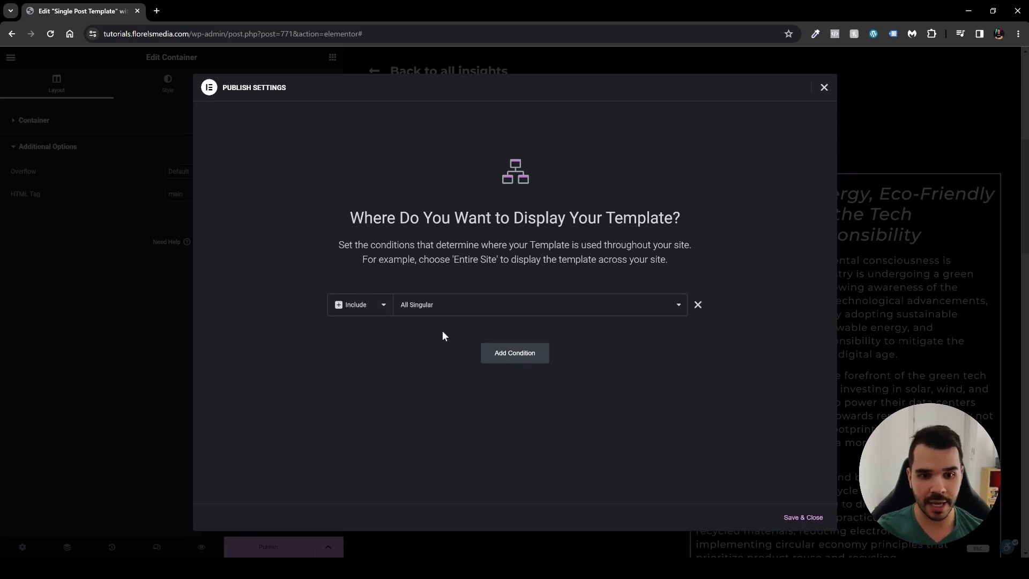
{"action": "left_click", "coordinate": [803, 518]}
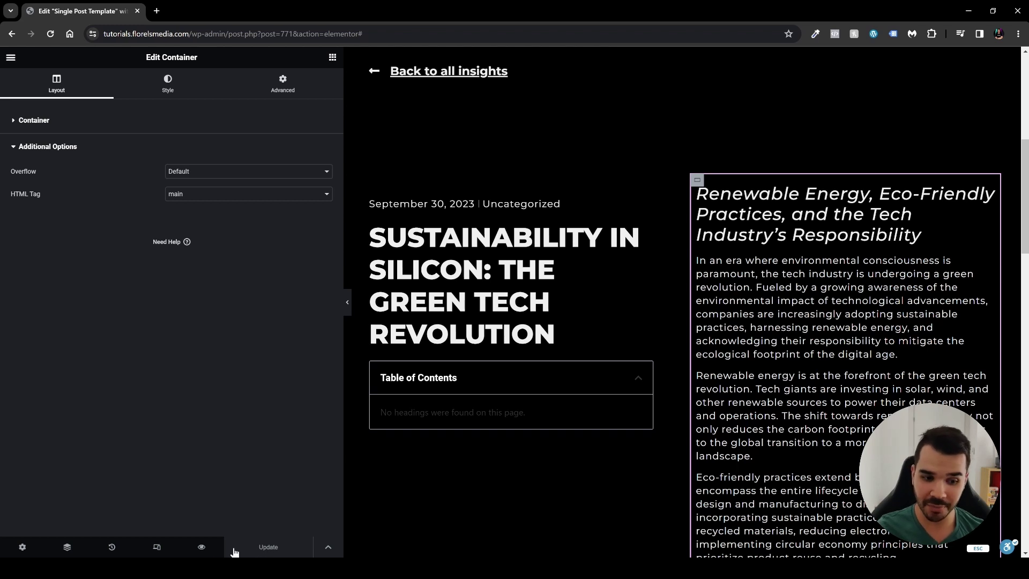
{"action": "mouse_move", "coordinate": [205, 551]}
{"action": "left_click", "coordinate": [211, 519]}
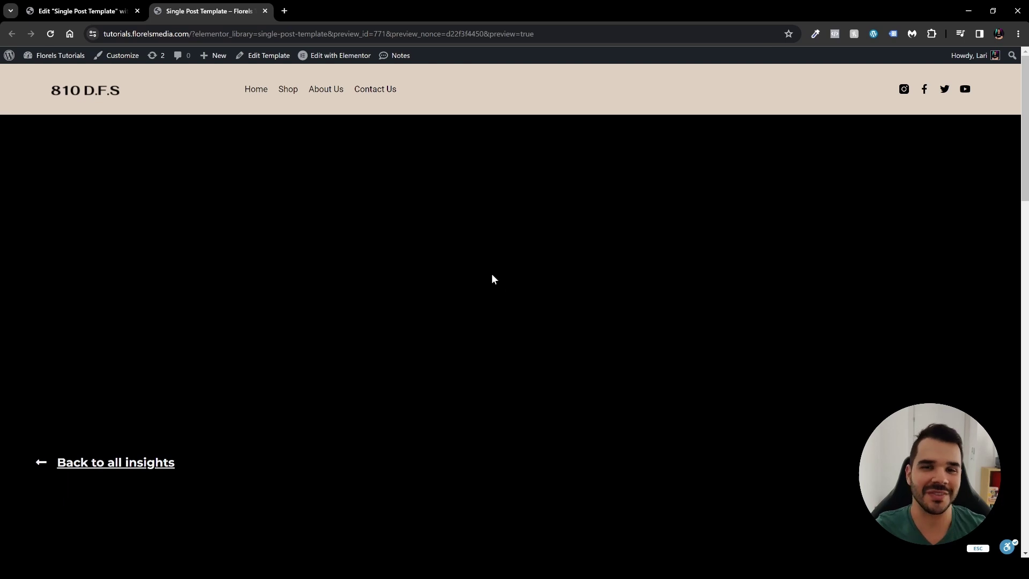
Compare the post's headings with the Table of Contents, which lists only 'Renewable Energy, Eco-Friendly Practices…', and toggle it closed and open.
{"action": "scroll", "coordinate": [510, 285], "scroll_direction": "down", "scroll_amount": 7}
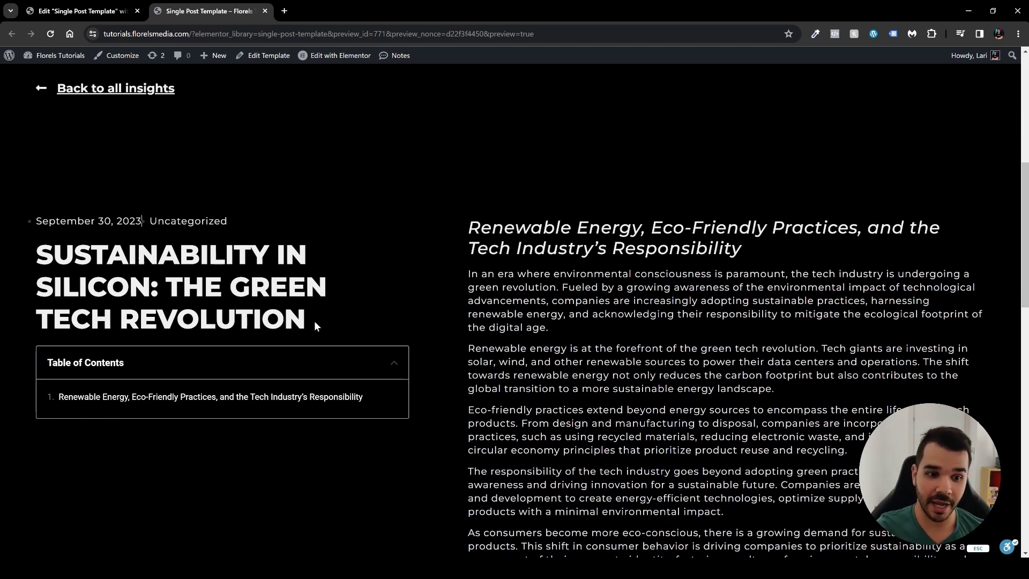
{"action": "left_click_drag", "start_coordinate": [315, 325], "coordinate": [36, 252]}
{"action": "left_click_drag", "start_coordinate": [465, 228], "coordinate": [747, 253]}
{"action": "left_click", "coordinate": [448, 316]}
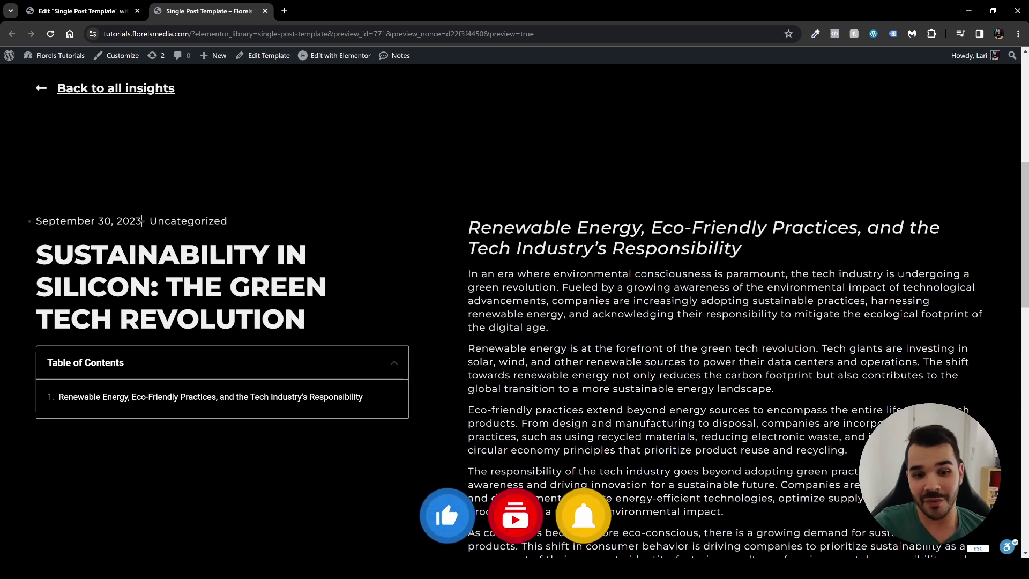
{"action": "left_click", "coordinate": [395, 365]}
{"action": "left_click", "coordinate": [395, 366]}
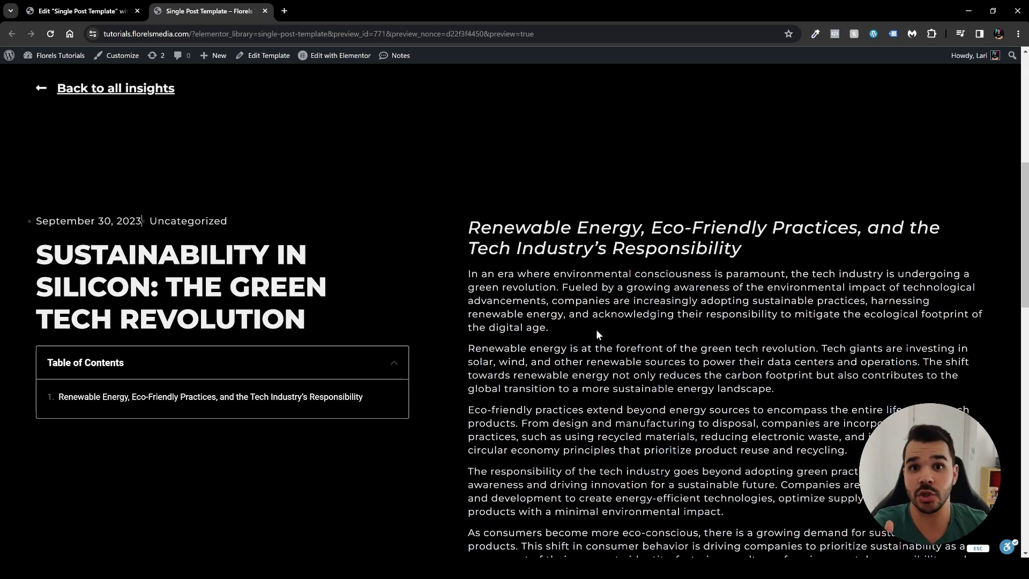
{"action": "scroll", "coordinate": [434, 342], "scroll_direction": "down", "scroll_amount": 12}
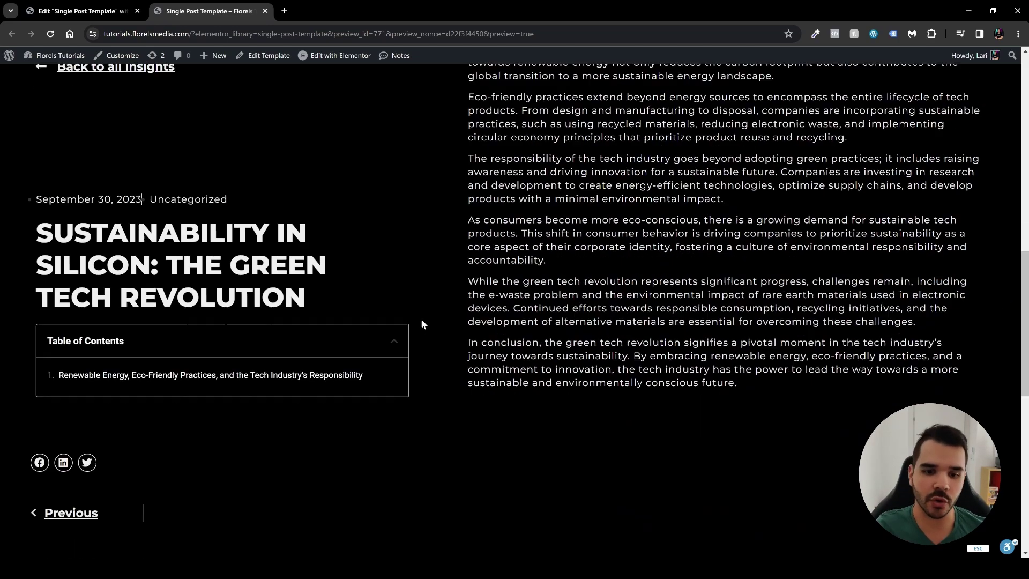
{"action": "scroll", "coordinate": [456, 313], "scroll_direction": "down", "scroll_amount": 3}
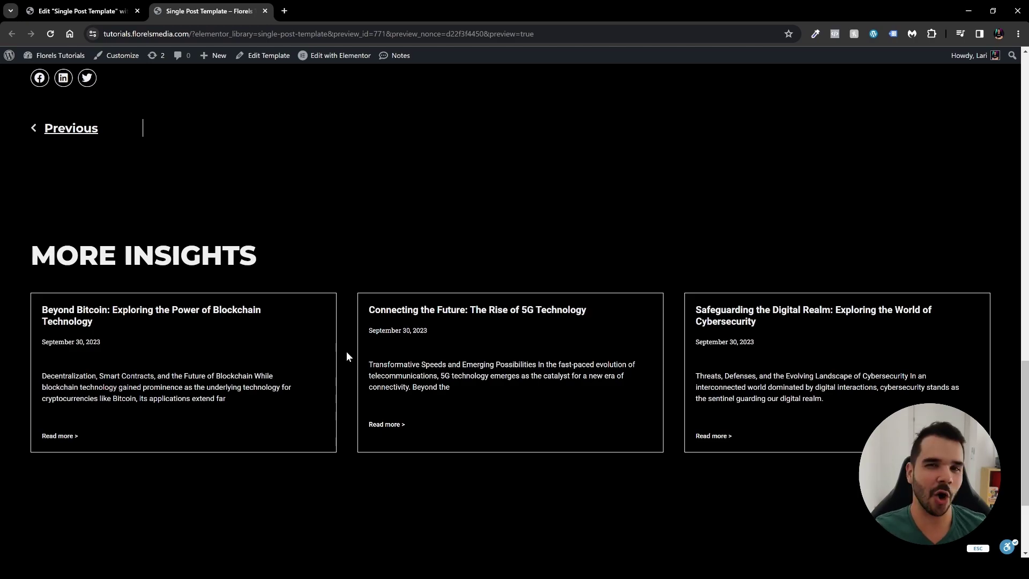
{"action": "scroll", "coordinate": [346, 351], "scroll_direction": "up", "scroll_amount": 8}
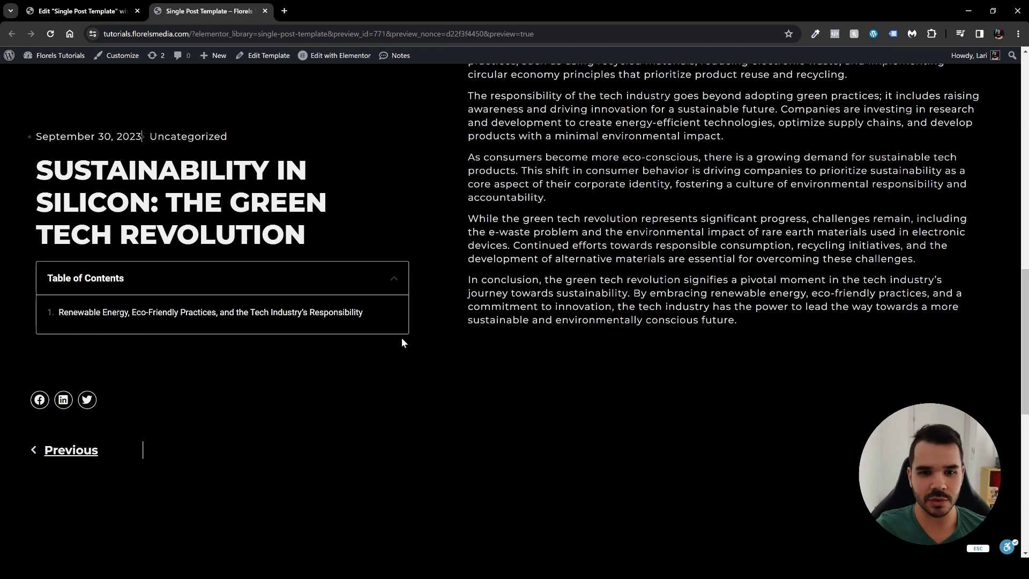
{"action": "scroll", "coordinate": [408, 356], "scroll_direction": "up", "scroll_amount": 4}
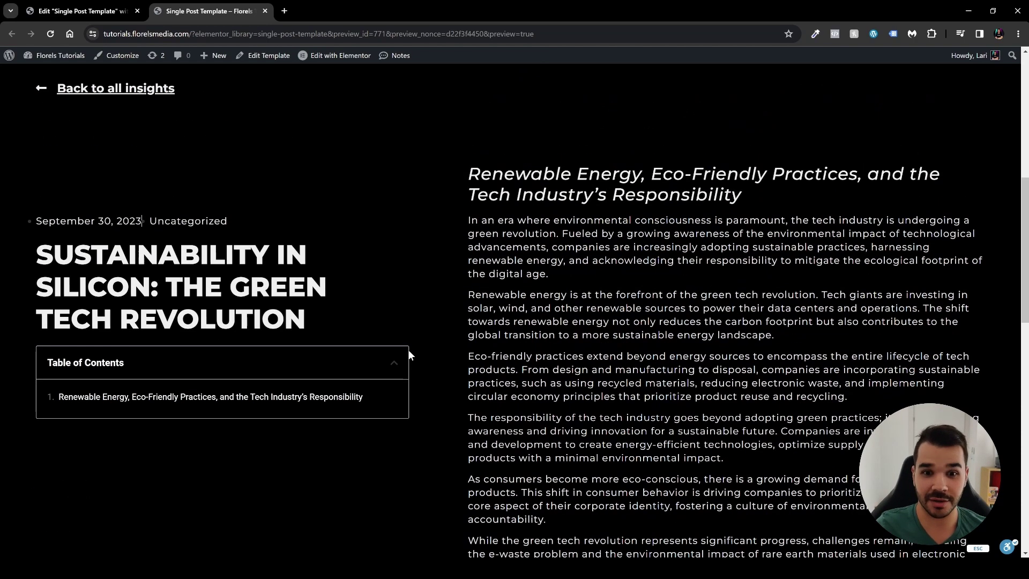
{"action": "scroll", "coordinate": [440, 356], "scroll_direction": "down", "scroll_amount": 4}
{"action": "scroll", "coordinate": [440, 352], "scroll_direction": "up", "scroll_amount": 4}
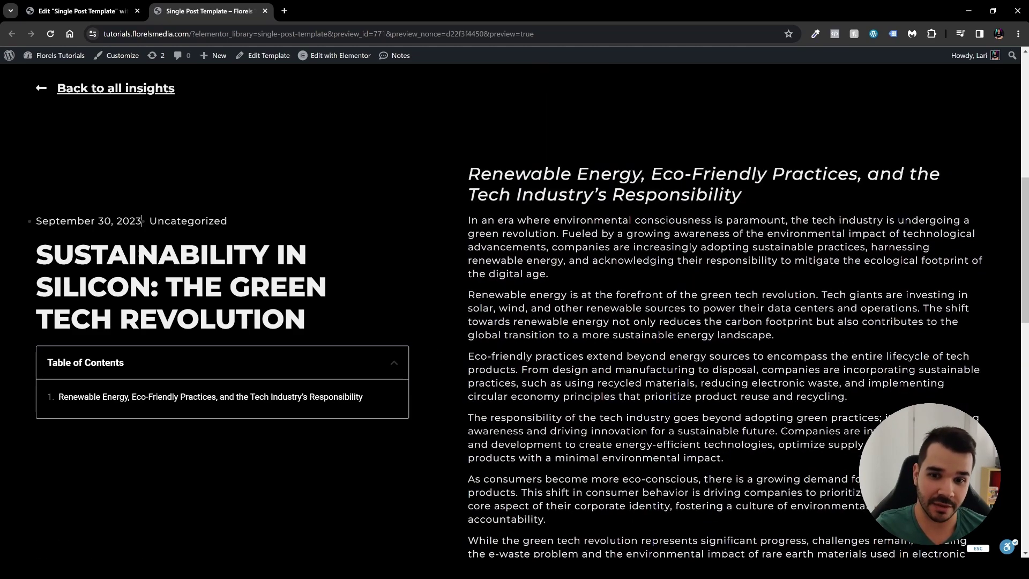
{"action": "scroll", "coordinate": [142, 221], "scroll_direction": "down", "scroll_amount": 7}
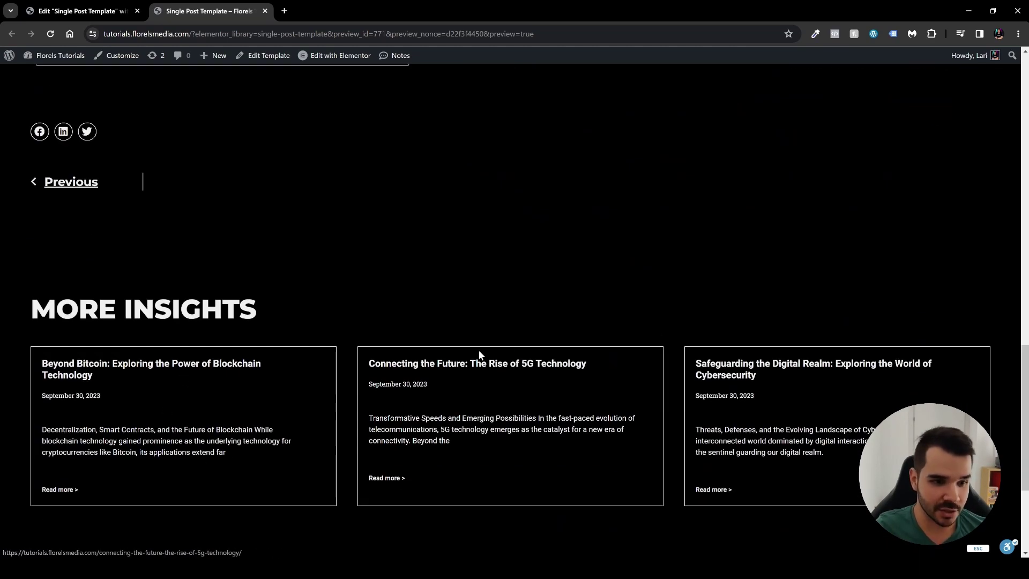
{"action": "scroll", "coordinate": [499, 369], "scroll_direction": "up", "scroll_amount": 6}
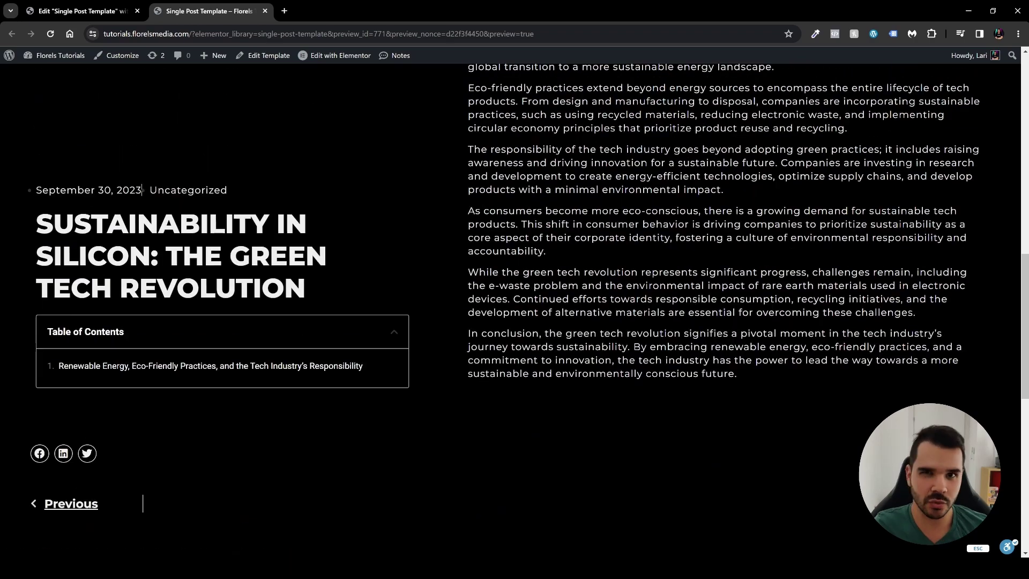
{"action": "scroll", "coordinate": [486, 355], "scroll_direction": "up", "scroll_amount": 3}
{"action": "scroll", "coordinate": [142, 221], "scroll_direction": "up", "scroll_amount": 4}
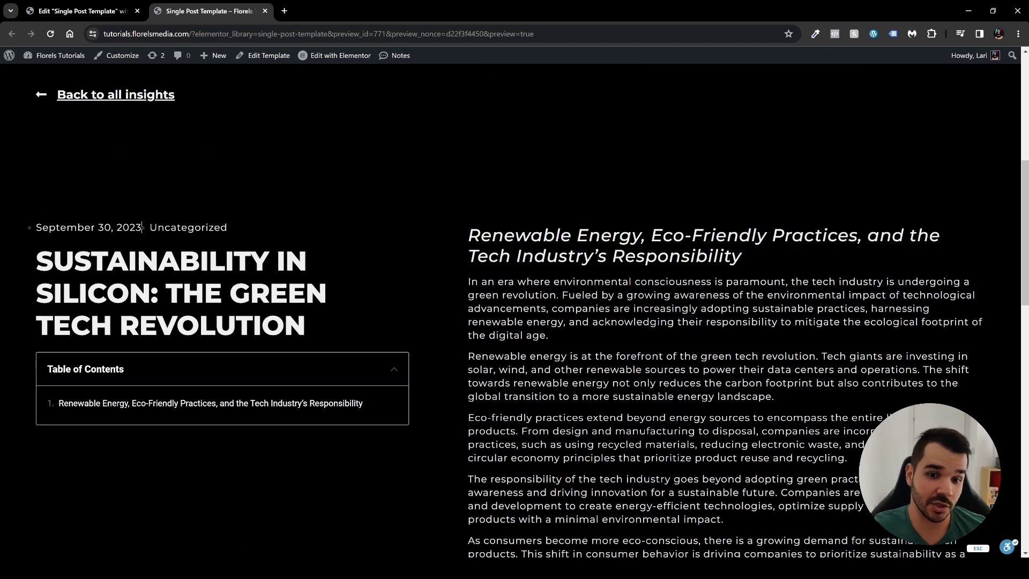
{"action": "scroll", "coordinate": [142, 221], "scroll_direction": "down", "scroll_amount": 4}
{"action": "scroll", "coordinate": [142, 221], "scroll_direction": "up", "scroll_amount": 1}
{"action": "scroll", "coordinate": [510, 346], "scroll_direction": "up", "scroll_amount": 1}
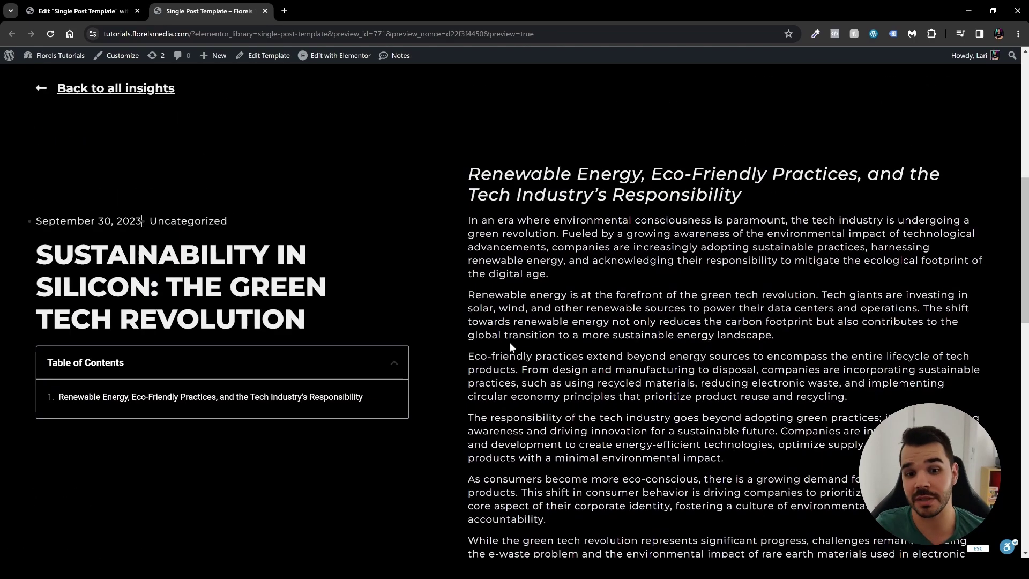
{"action": "scroll", "coordinate": [442, 326], "scroll_direction": "down", "scroll_amount": 10}
{"action": "scroll", "coordinate": [443, 327], "scroll_direction": "up", "scroll_amount": 11}
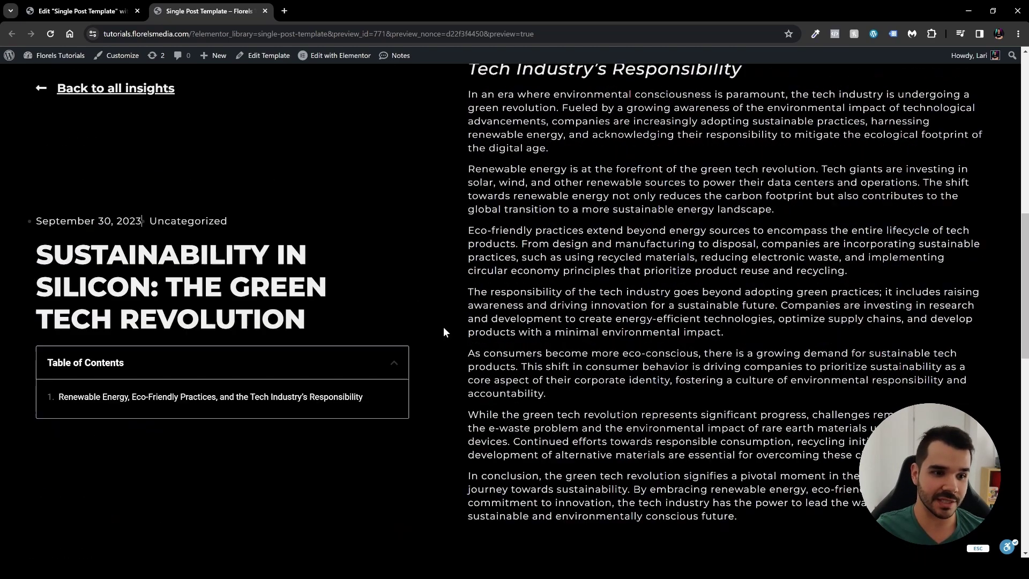
{"action": "scroll", "coordinate": [443, 327], "scroll_direction": "up", "scroll_amount": 1}
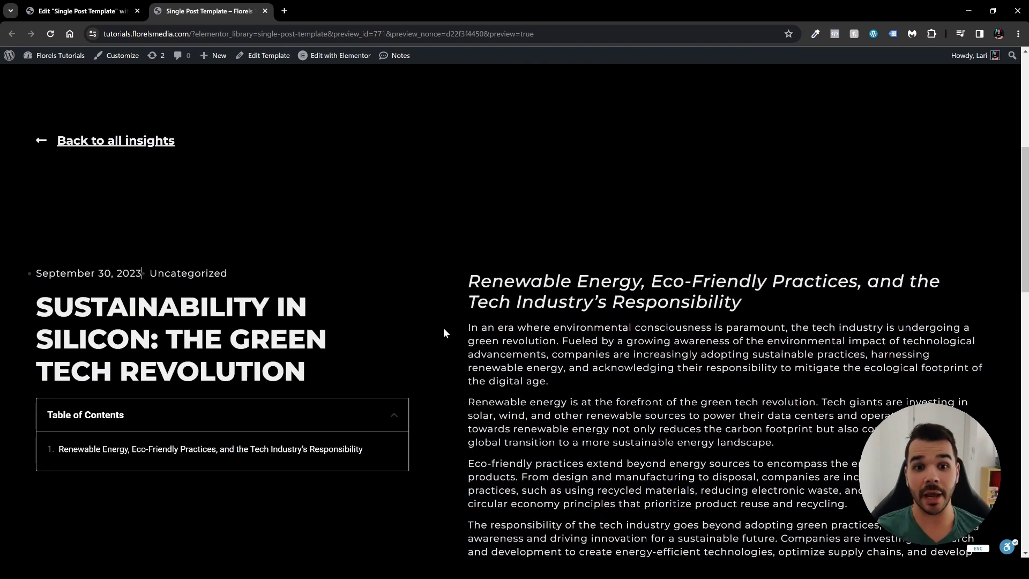